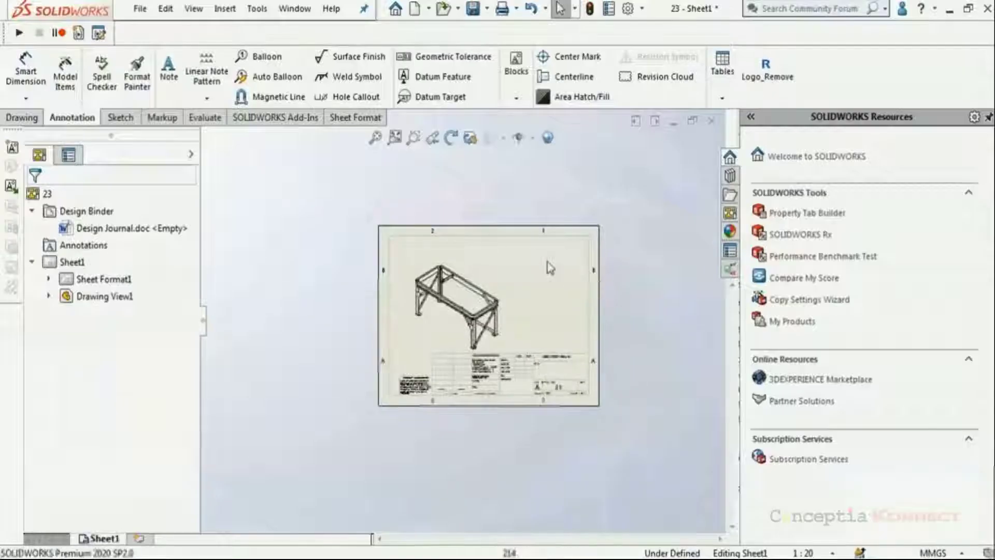
Step: Insert model dimensions into the drawing view with Model Items, using the entire model as the source
scroll(580, 324, up, 2)
scroll(580, 324, down, 2)
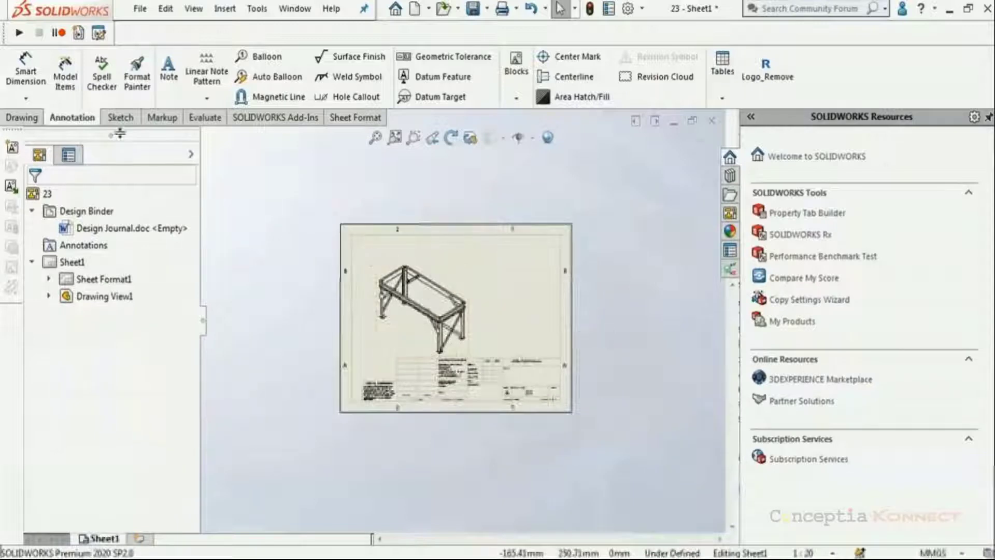
click(65, 83)
click(132, 351)
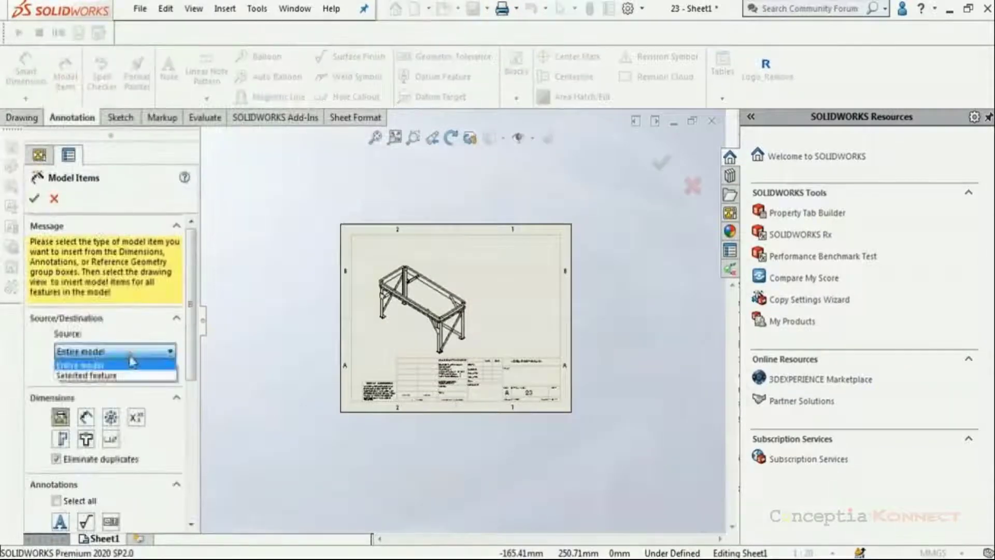
click(124, 363)
click(34, 199)
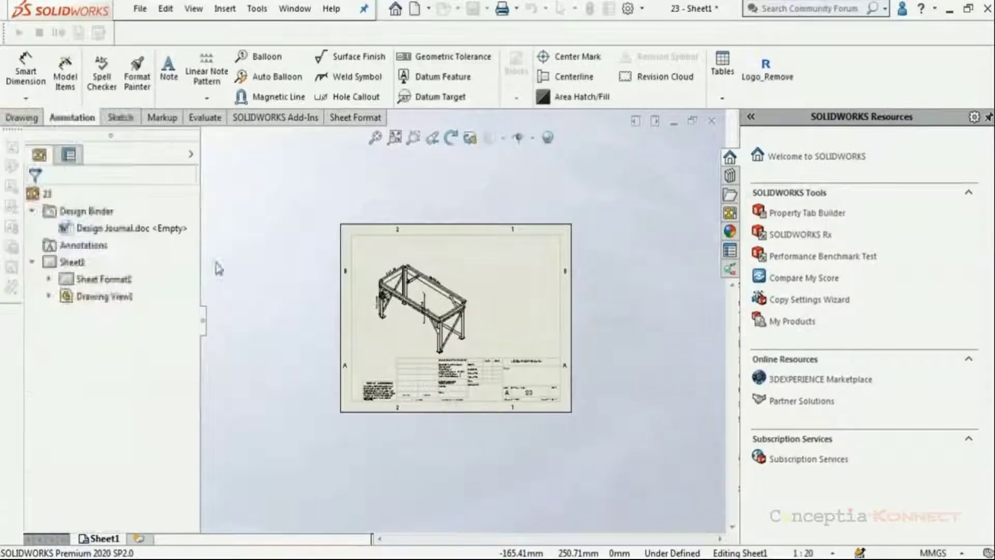
Step: Select all the inserted dimensions on the table frame view and auto-arrange them around the view
scroll(377, 285, up, 2)
drag(342, 221, 529, 381)
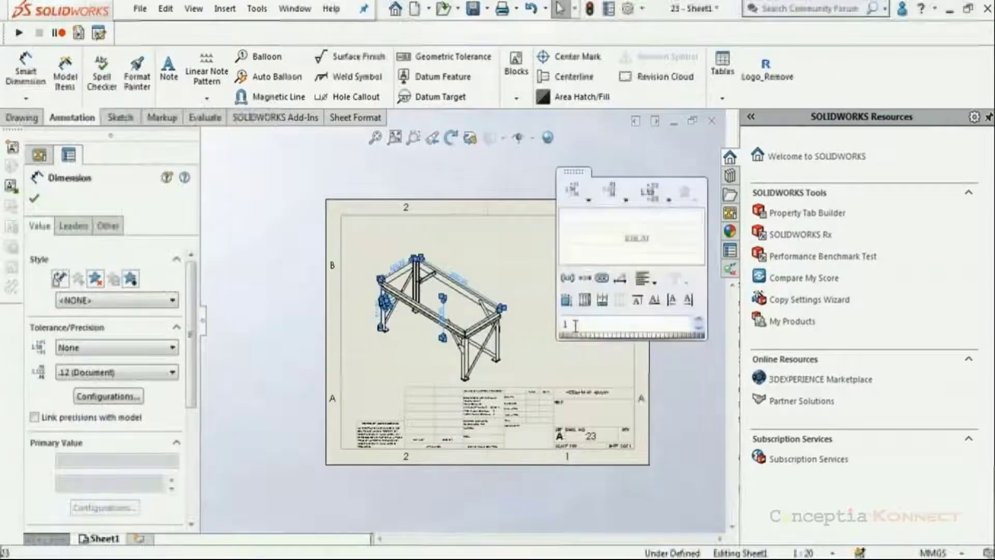
click(568, 302)
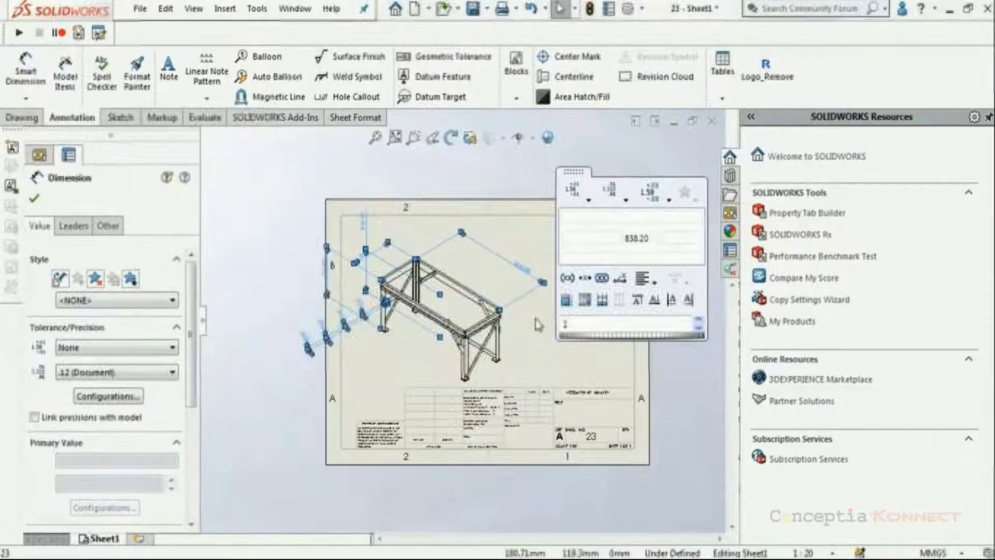
click(667, 403)
scroll(459, 311, up, 2)
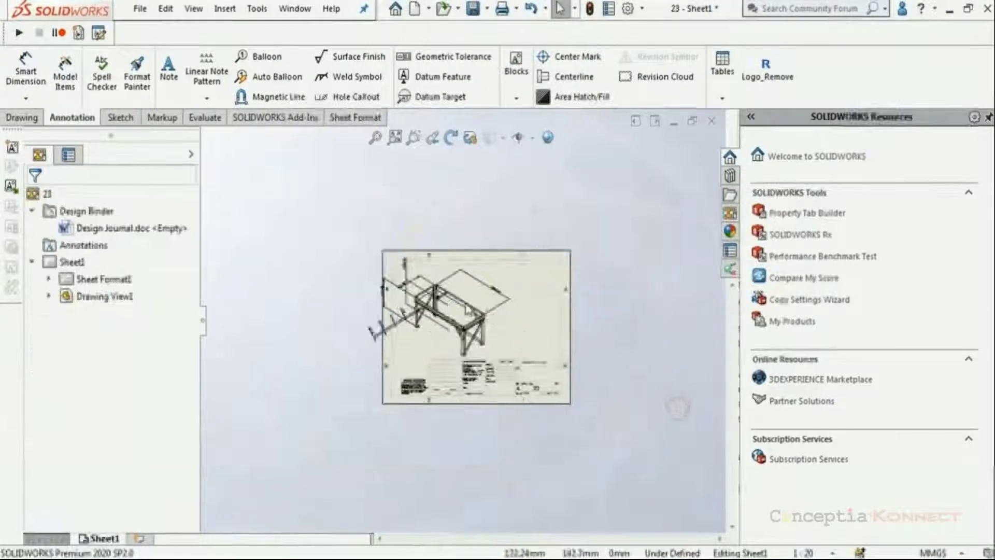
scroll(459, 311, down, 2)
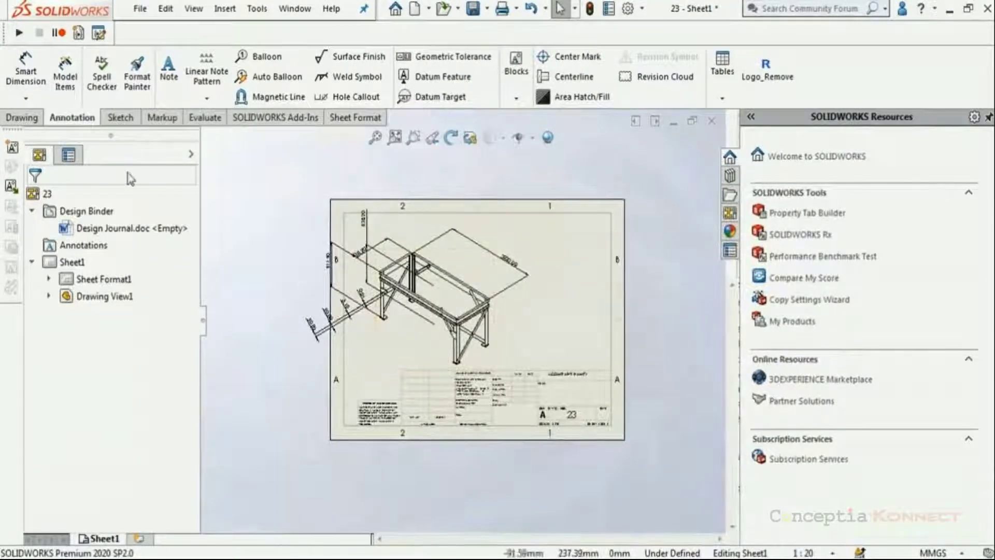
Step: Check the active drawing with Design Checker against the ansi standard file
click(250, 12)
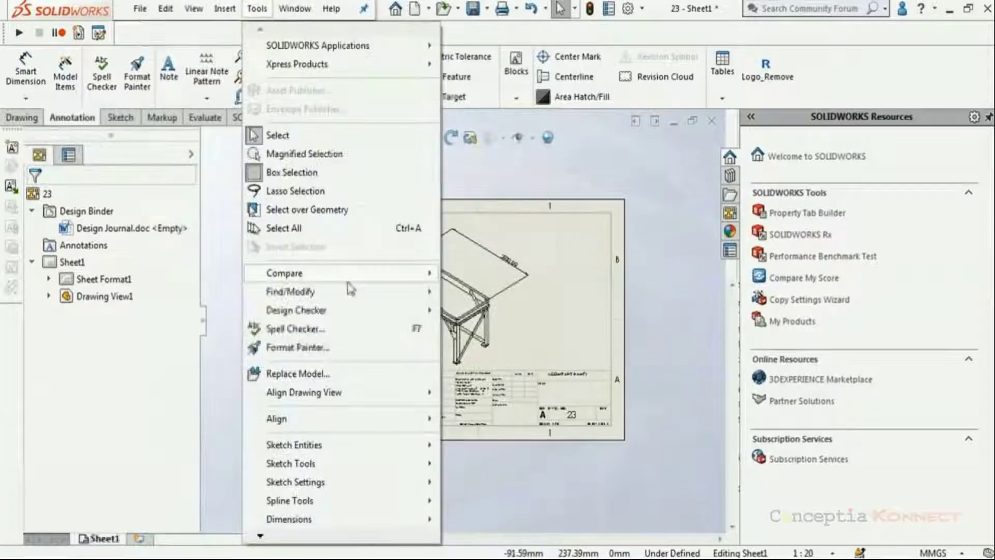
mouse_move(408, 316)
click(500, 313)
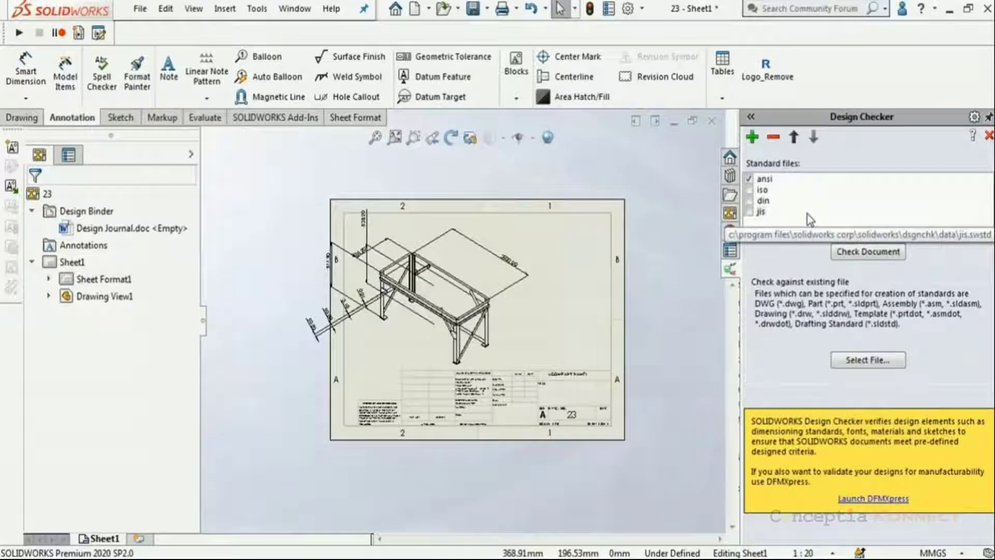
click(881, 258)
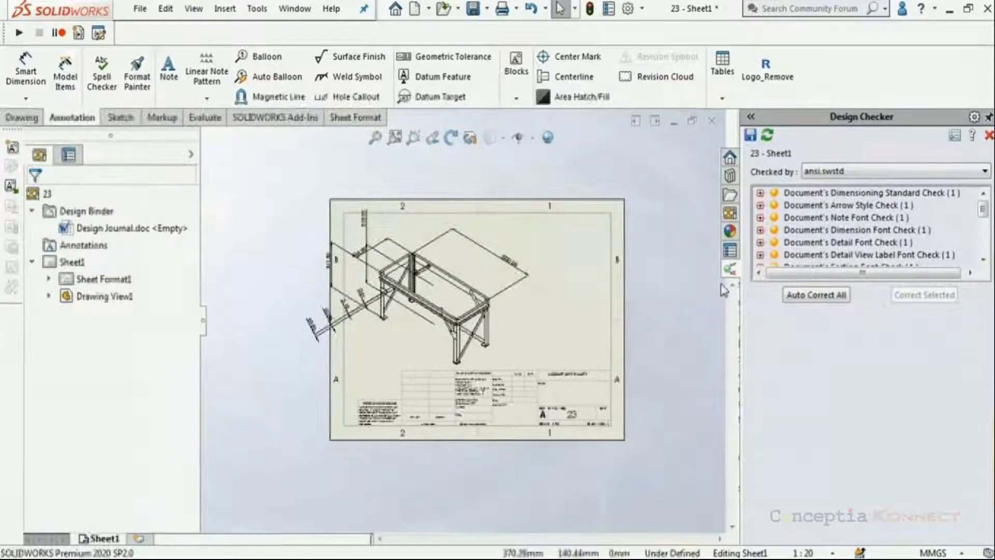
Step: Examine the list of failed checks and the actual and preferred values of the dimensioning standard check
click(983, 224)
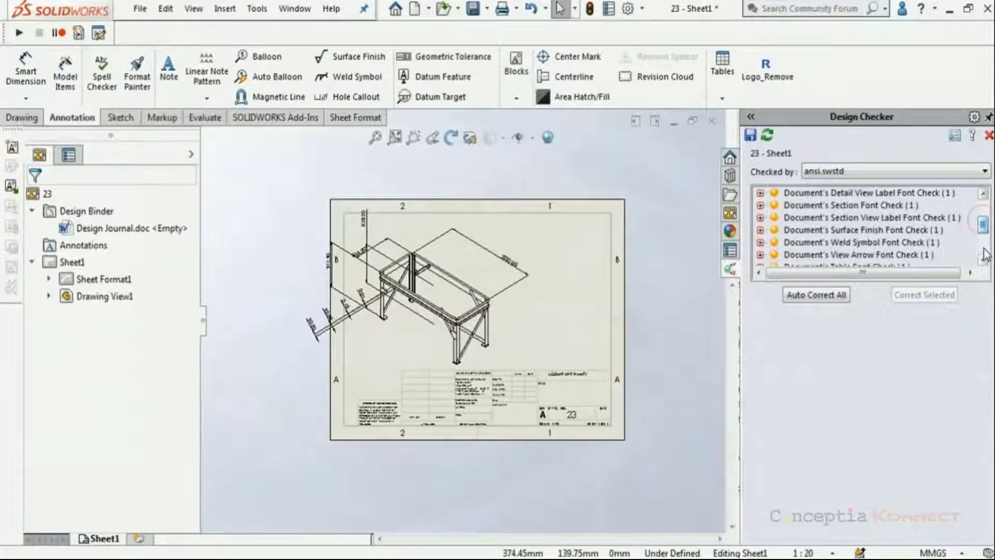
click(983, 255)
click(983, 196)
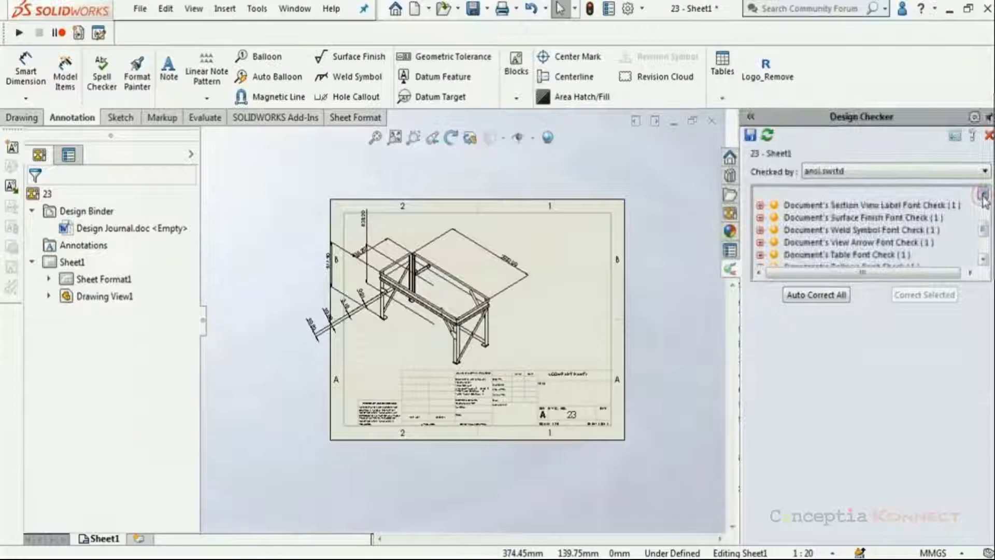
click(983, 195)
click(983, 195)
click(984, 196)
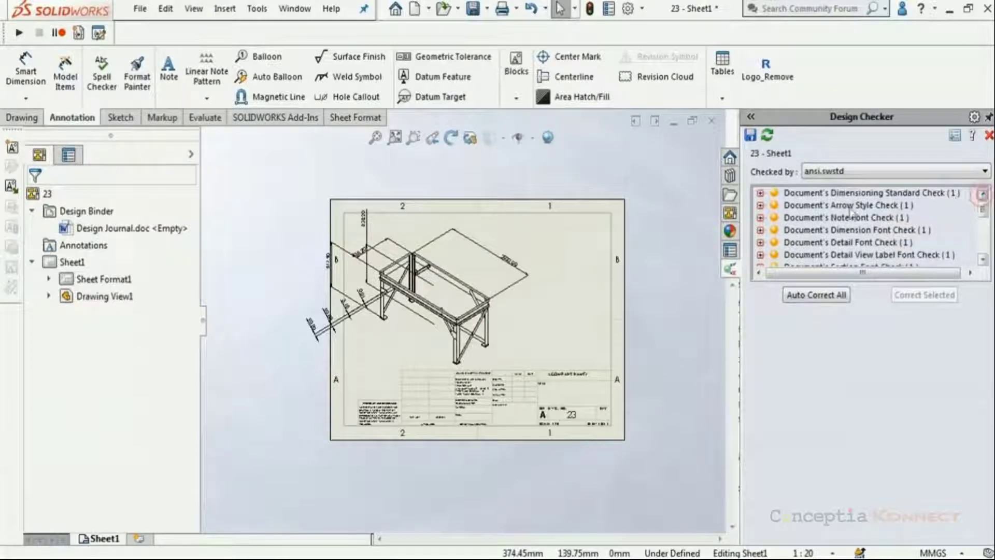
click(760, 192)
click(807, 205)
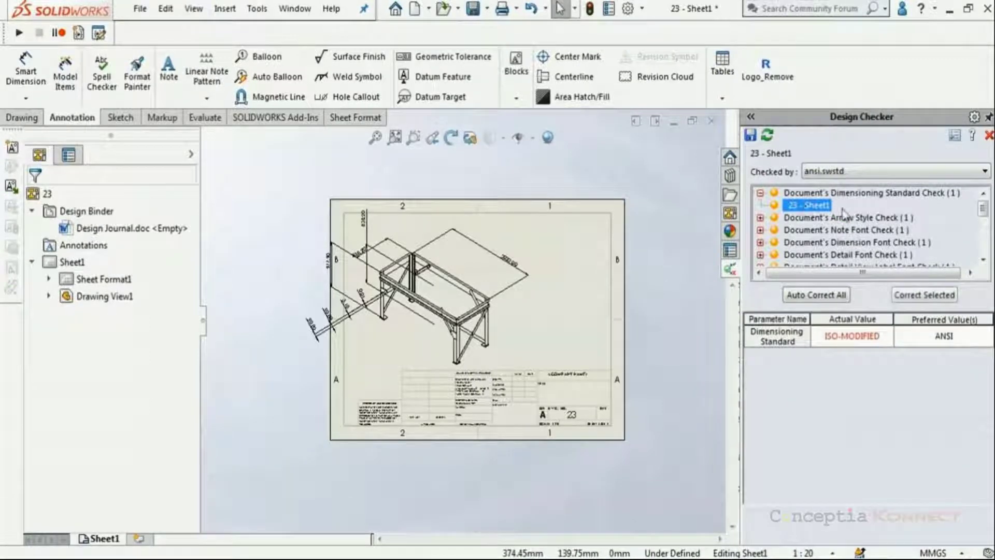
Step: Correct the failed arrow style check for Sheet1, and auto-correct all remaining failed checks
click(761, 217)
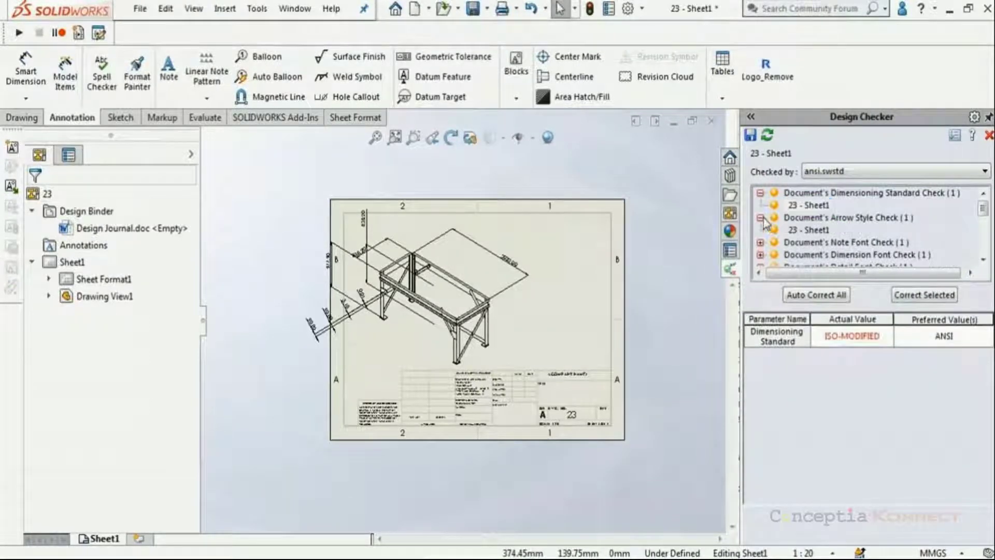
click(819, 230)
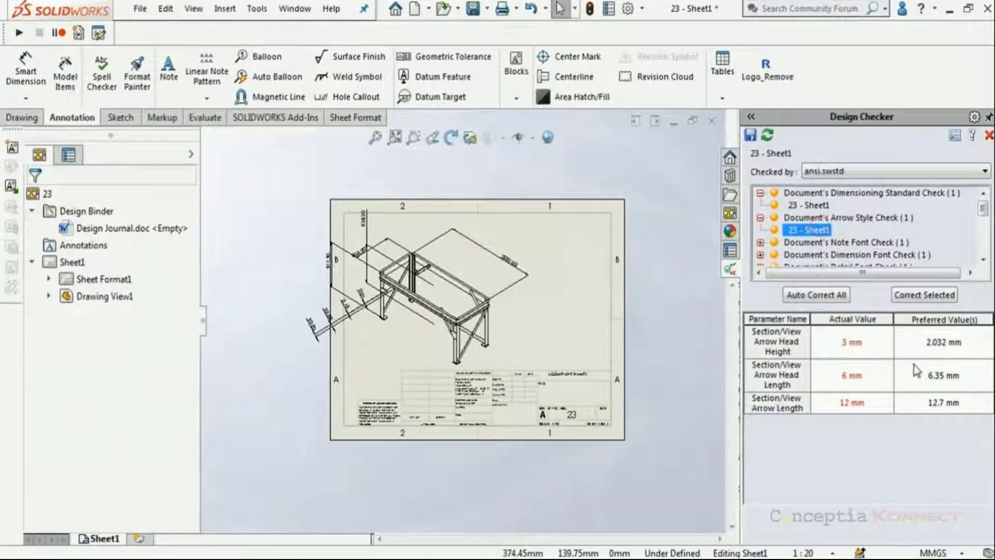
click(933, 297)
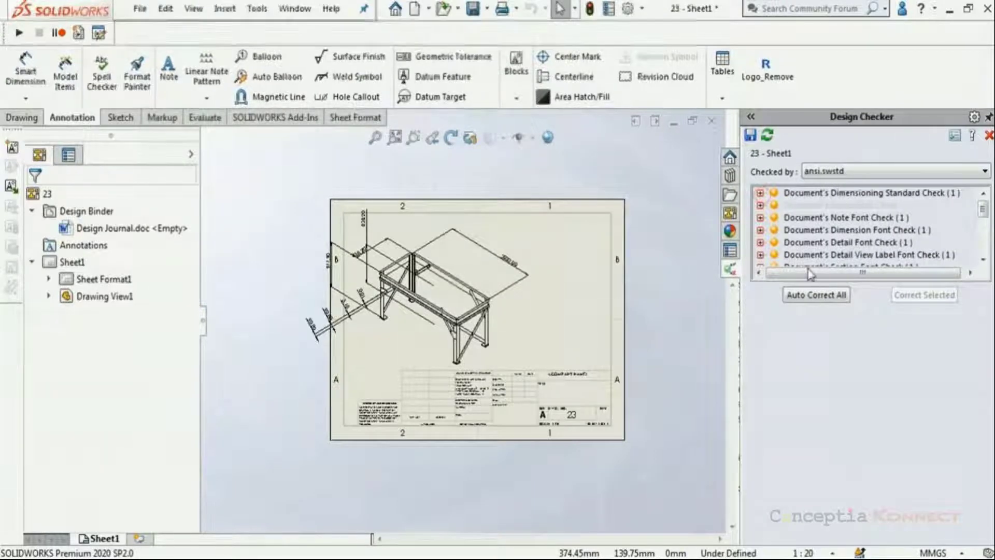
click(829, 295)
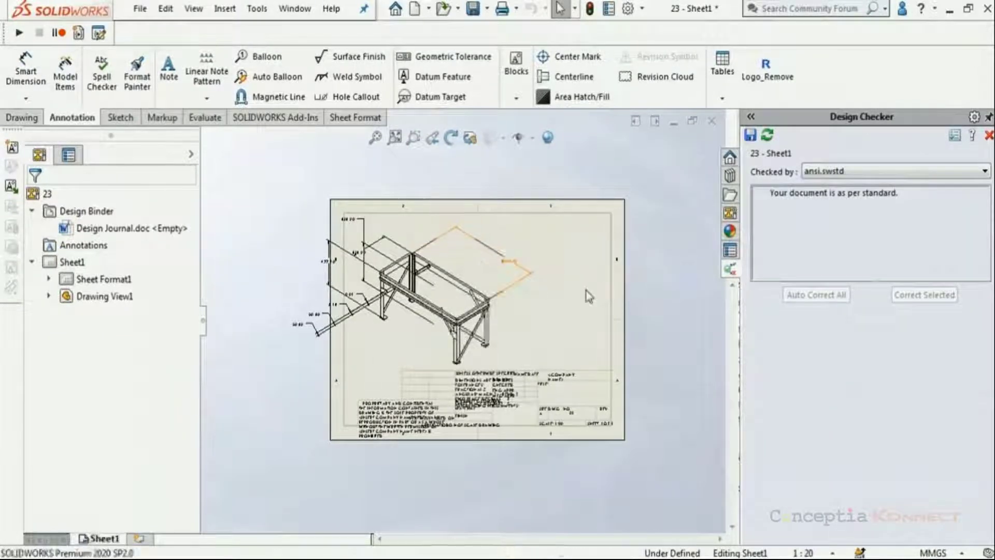
Step: Launch Build Checks for Design Checker and create a new standards file
click(256, 9)
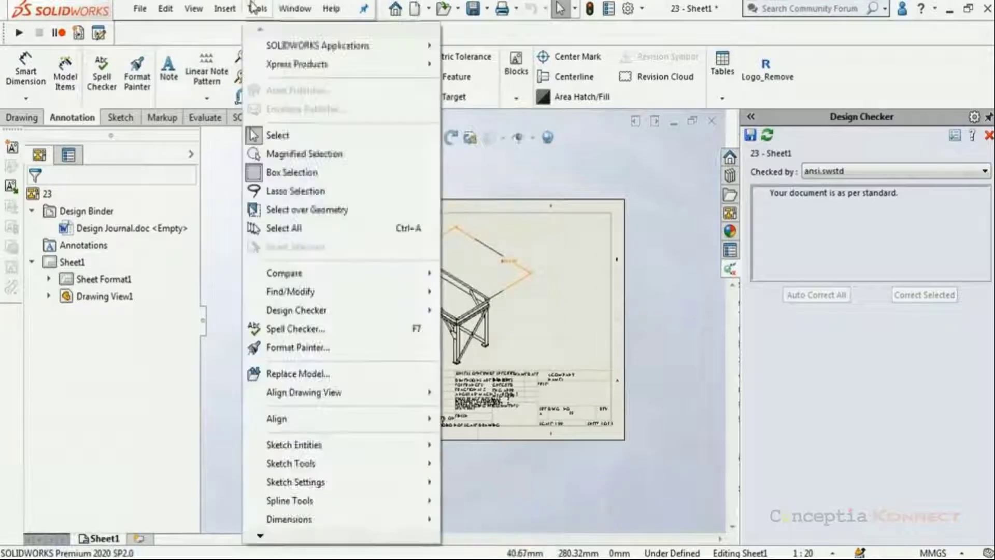
click(346, 309)
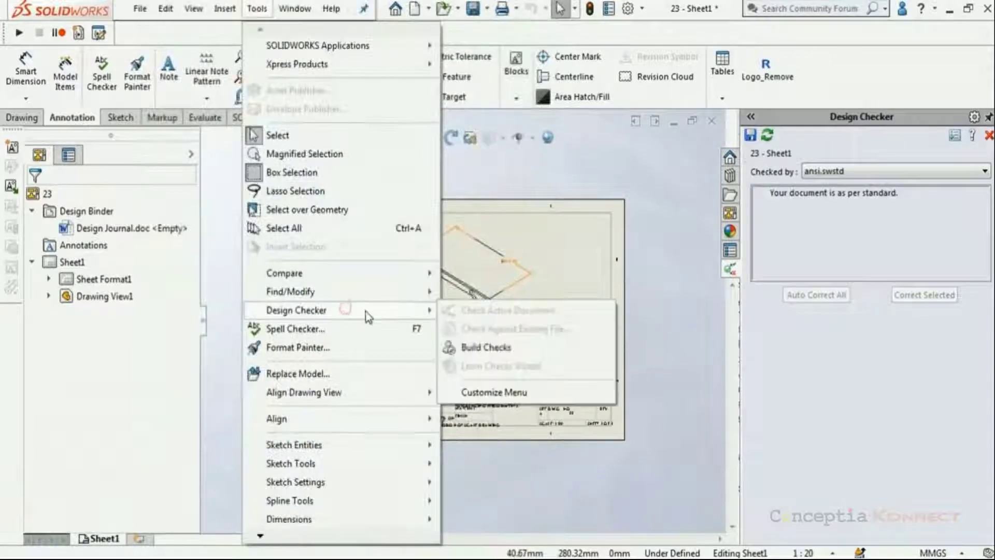
click(507, 348)
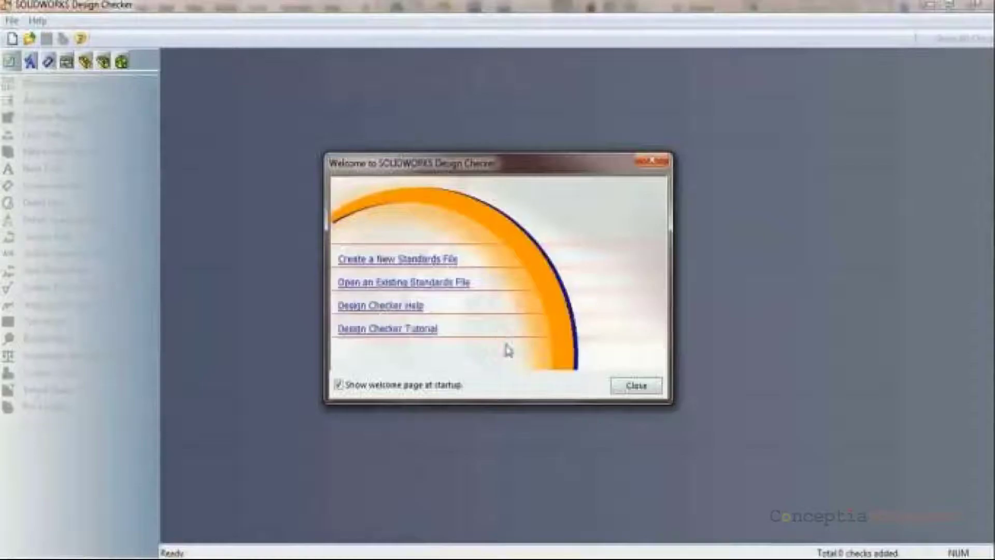
click(425, 263)
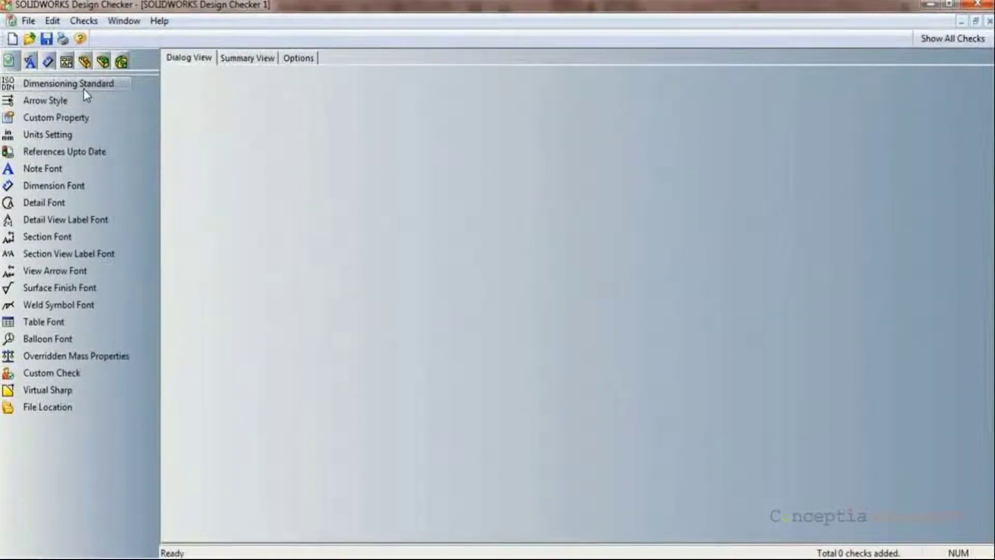
Step: Add Arrow Style and Dimensioning Standard checks to the standards file, and preview the Note Font check settings without adding them
click(50, 100)
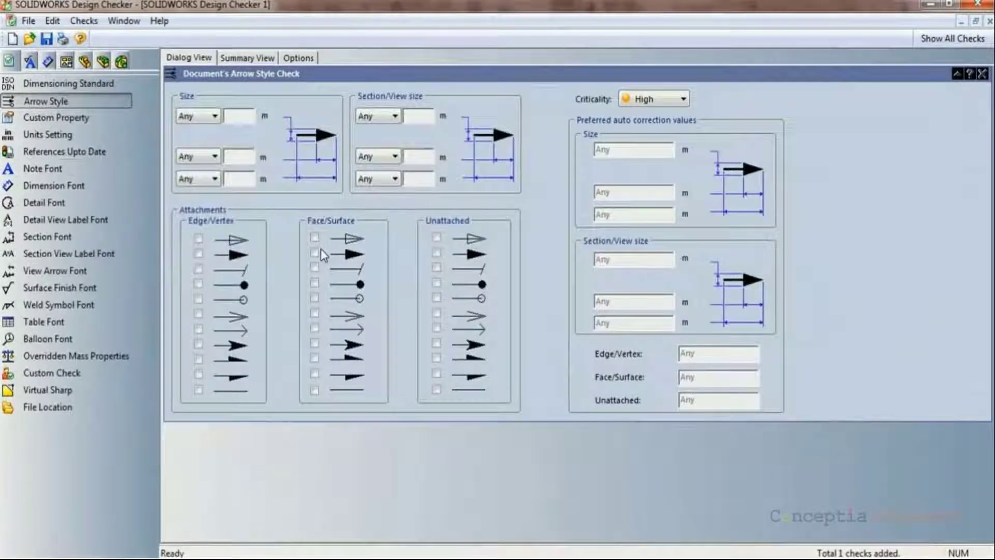
click(89, 83)
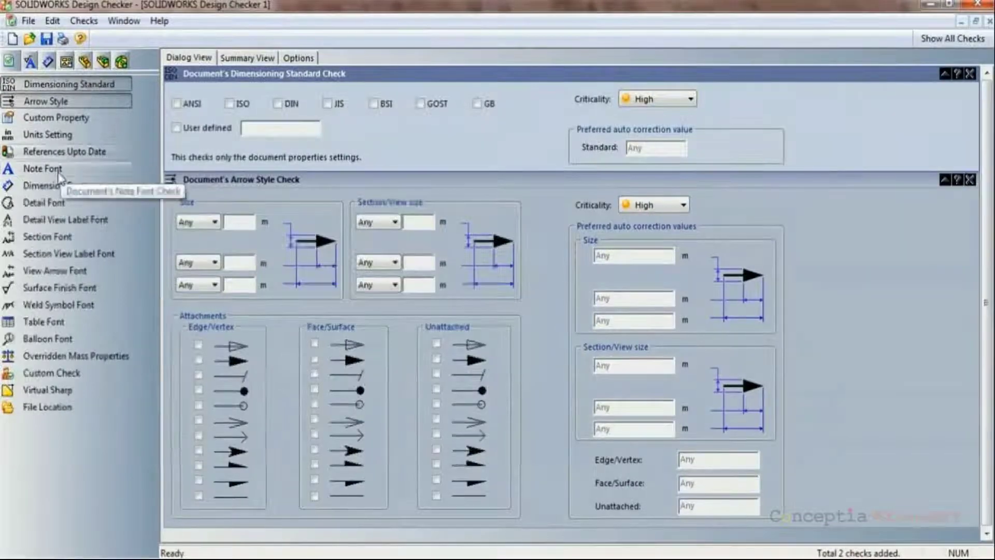
click(57, 173)
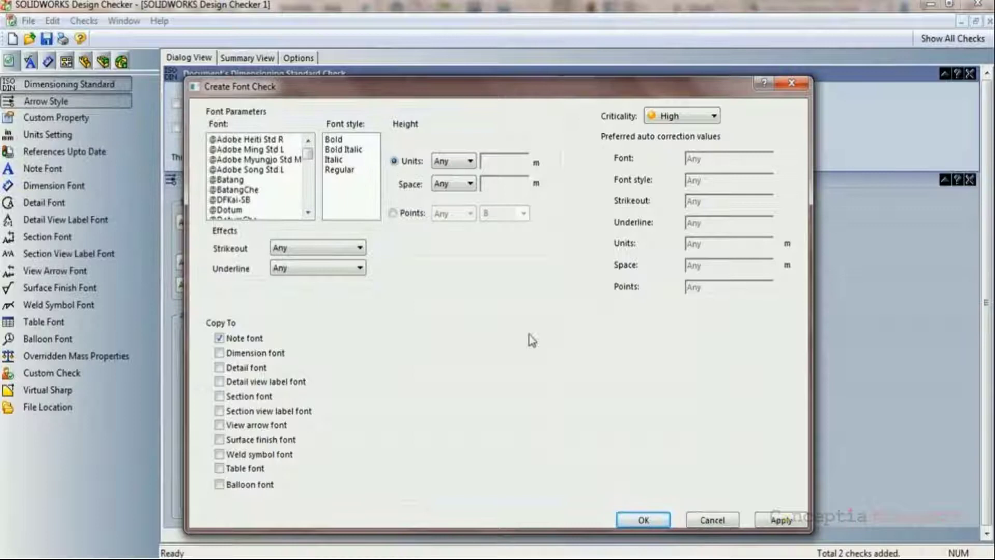
click(714, 520)
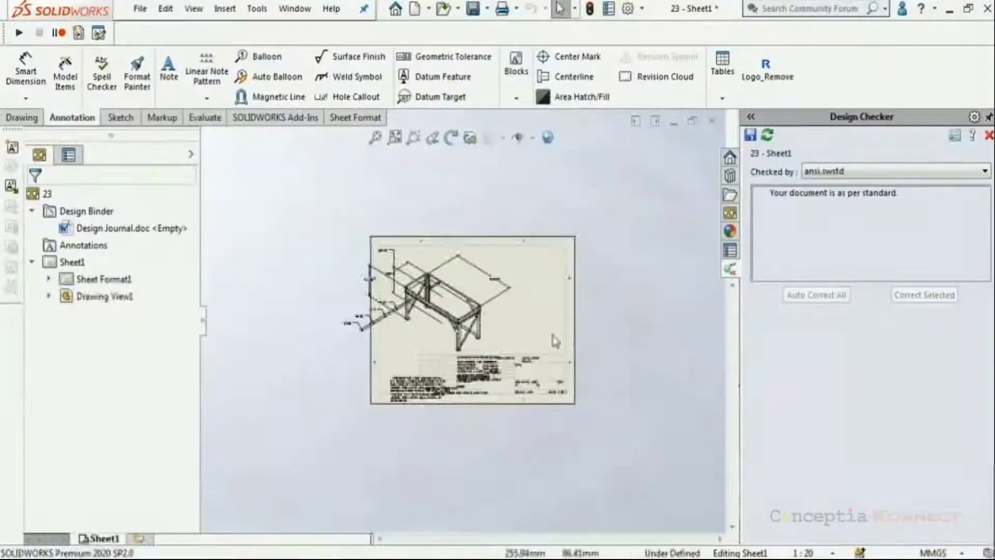
Step: View the complete MSE Top Level Assembly from outside at an angle from above
scroll(539, 312, down, 2)
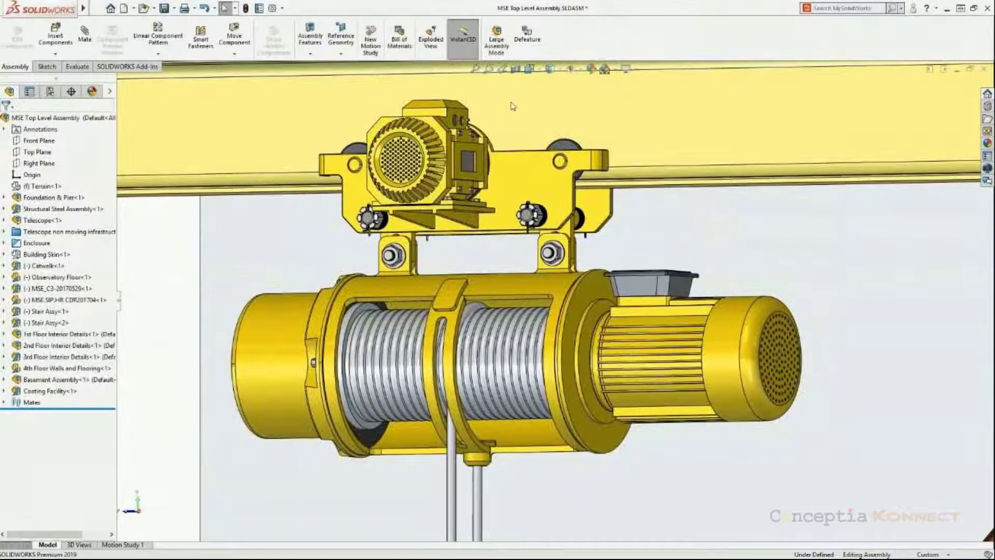
click(476, 69)
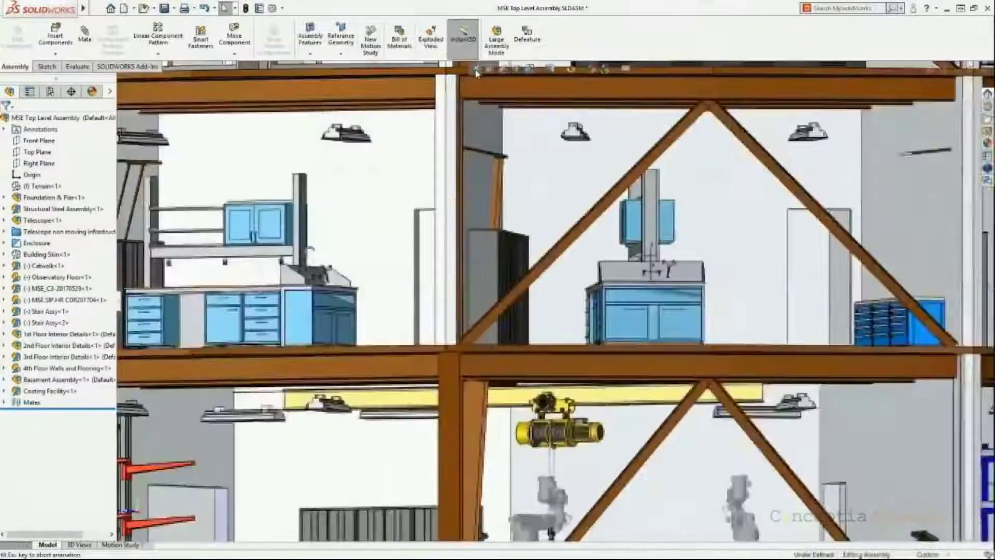
middle_drag(493, 115, 507, 215)
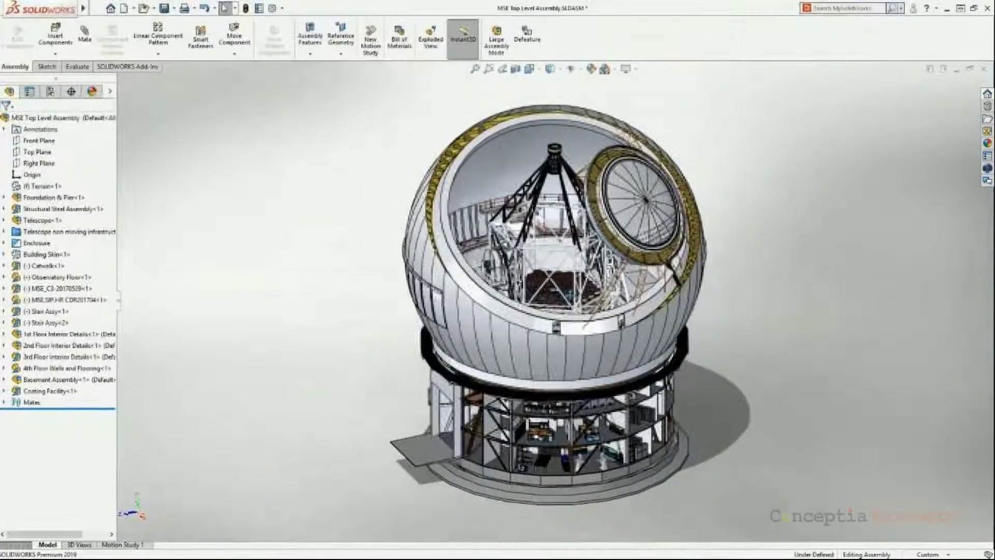
Step: Switch to the Hoist Assembly and start Defeature with the Silhouette method
key(ctrl+Tab)
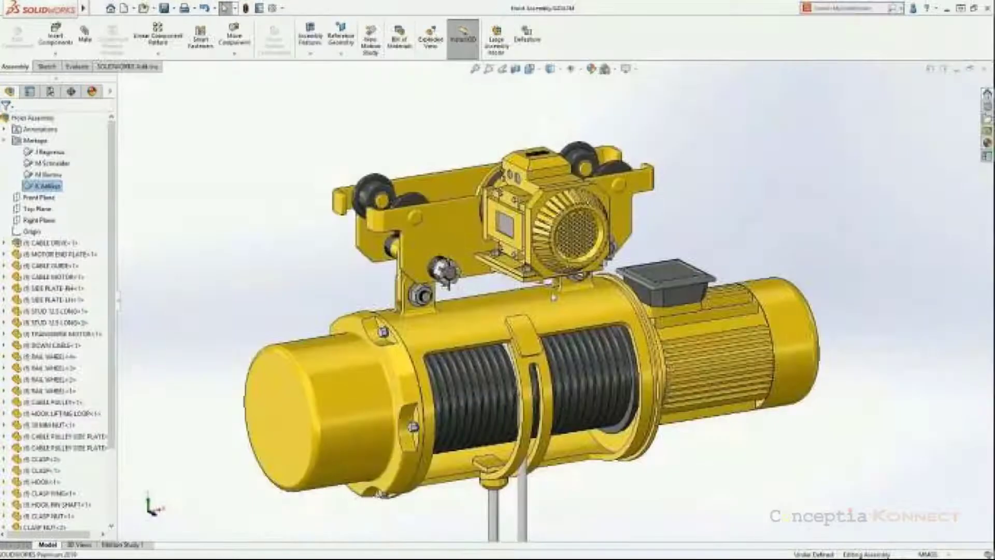
click(527, 37)
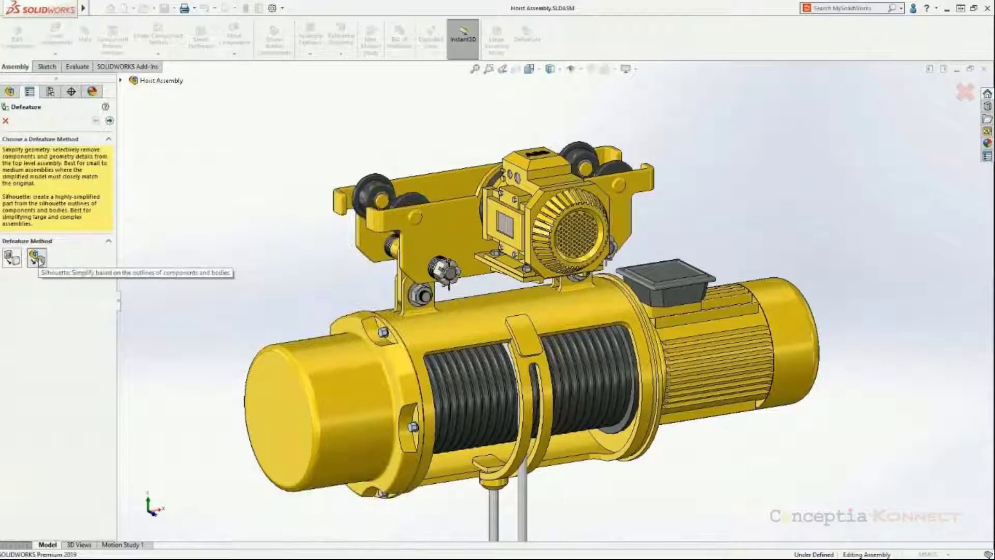
click(110, 121)
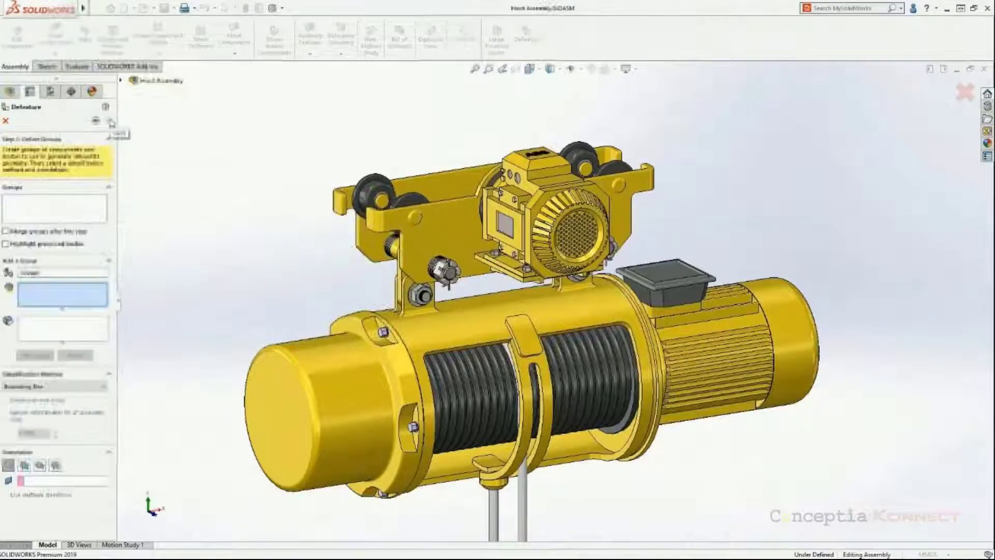
Step: Add a defeature group with the end cap, cable reel case, down cable and both side plates, using None (Copy Geometry)
click(334, 353)
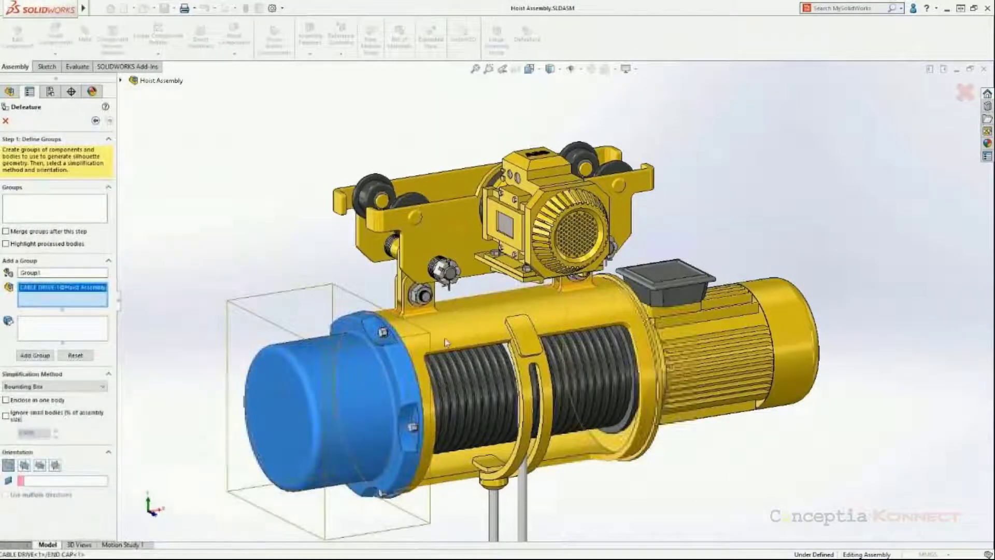
click(469, 449)
click(495, 502)
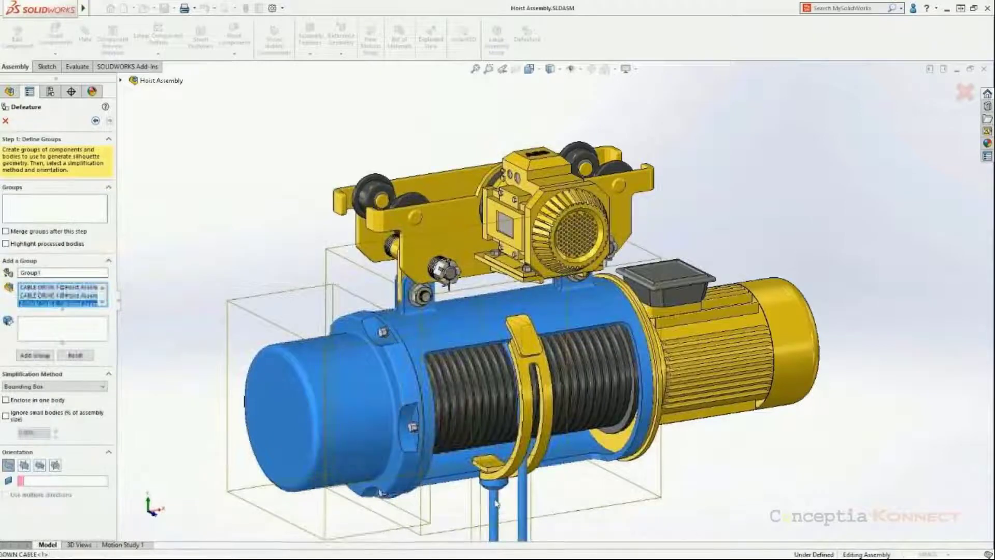
click(460, 243)
click(363, 207)
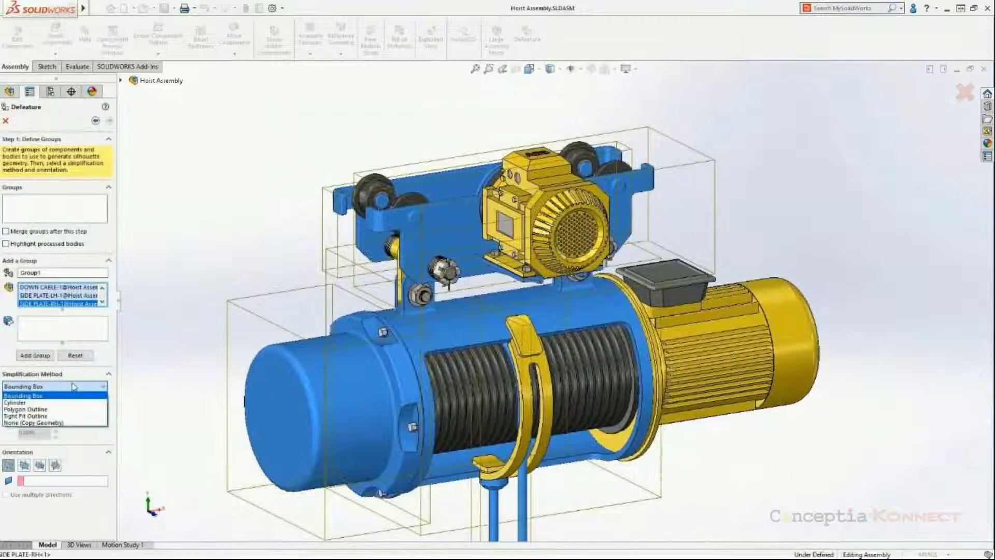
click(66, 423)
click(42, 357)
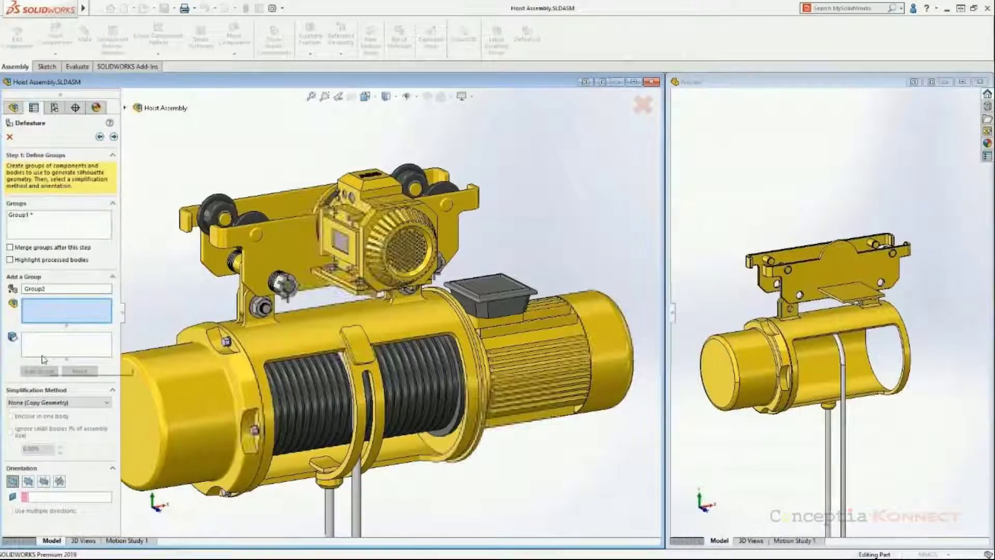
Step: Collect all rail wheels, all 12.5 long studs, the cable reel and the motor end plate as components for the second group
key(Left)
key(Left)
key(Left)
key(Left)
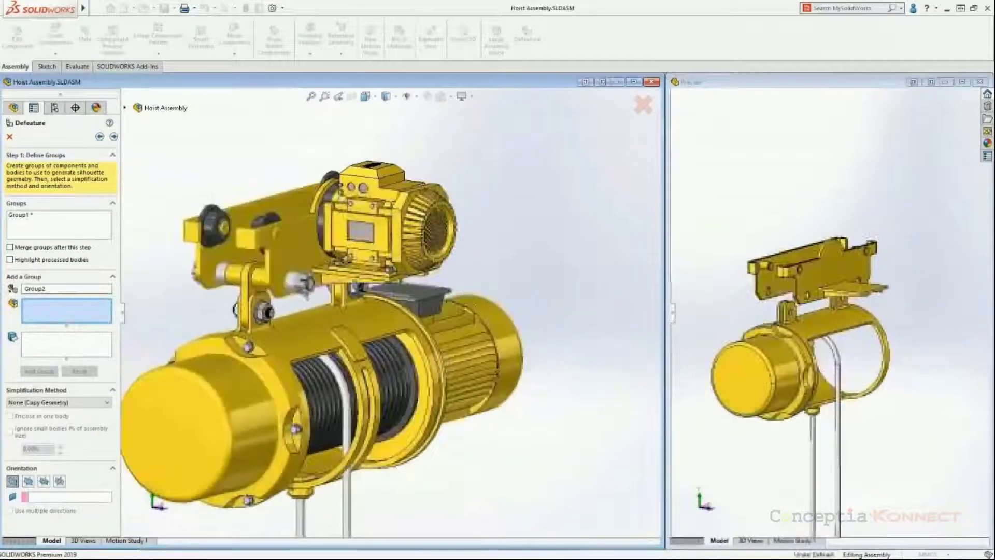
middle_drag(363, 298, 246, 297)
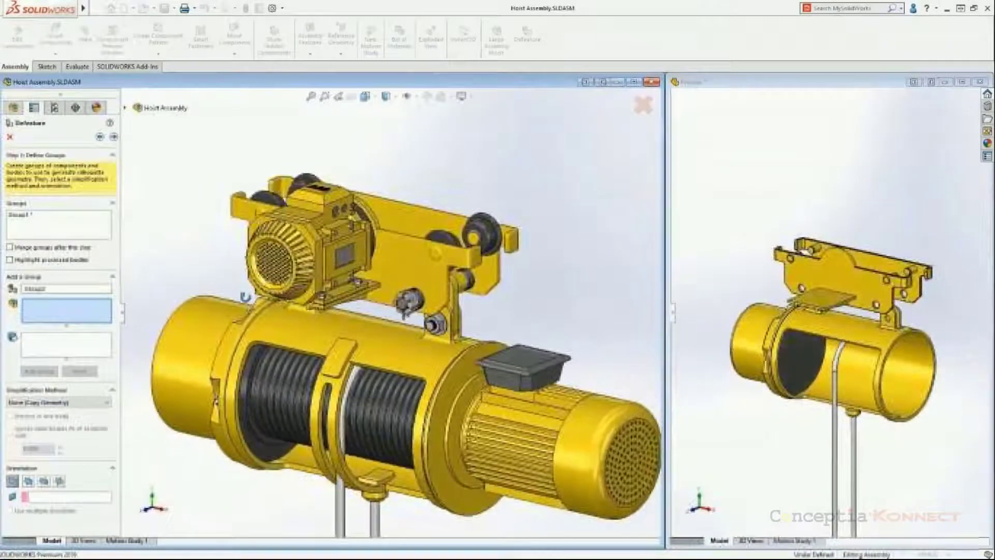
right_click(264, 203)
click(311, 231)
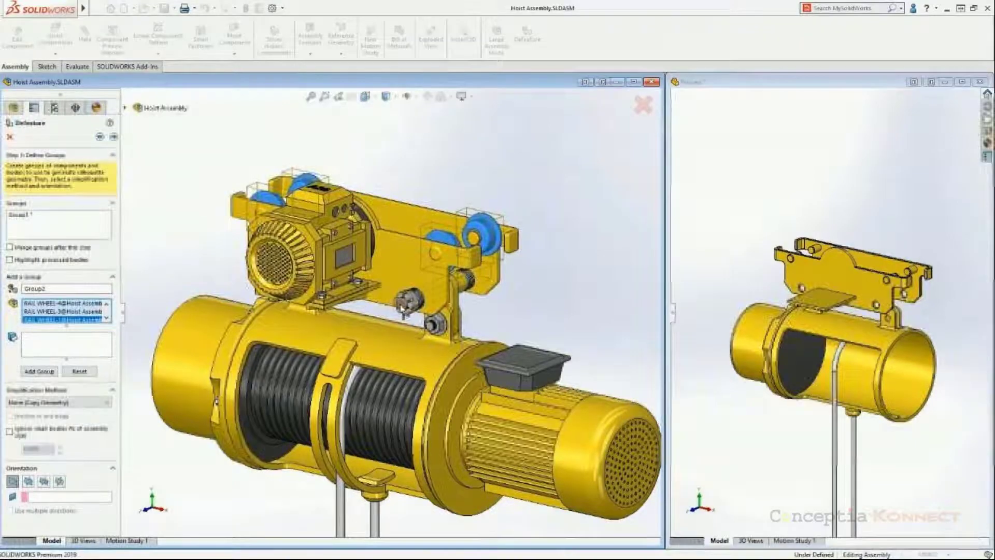
right_click(402, 307)
click(456, 337)
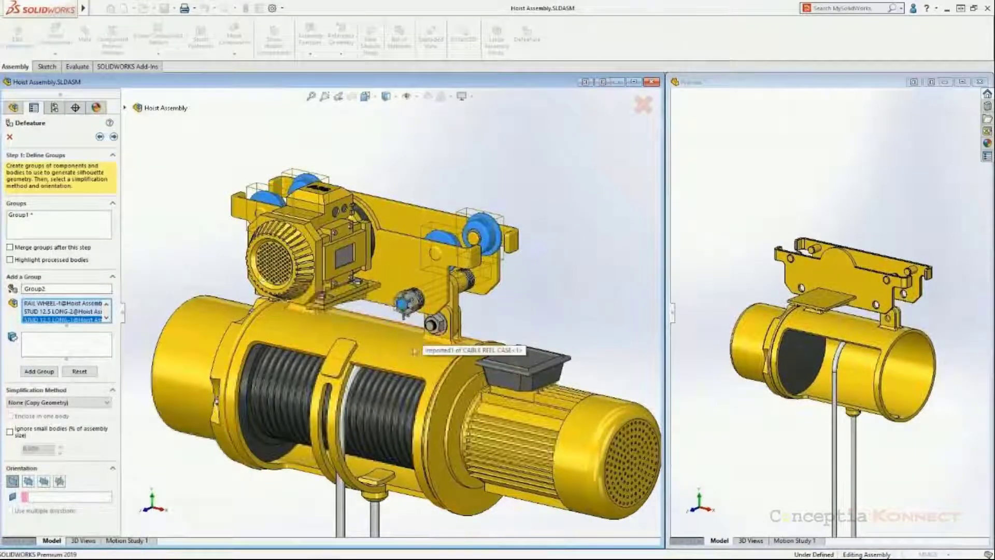
click(380, 408)
click(440, 426)
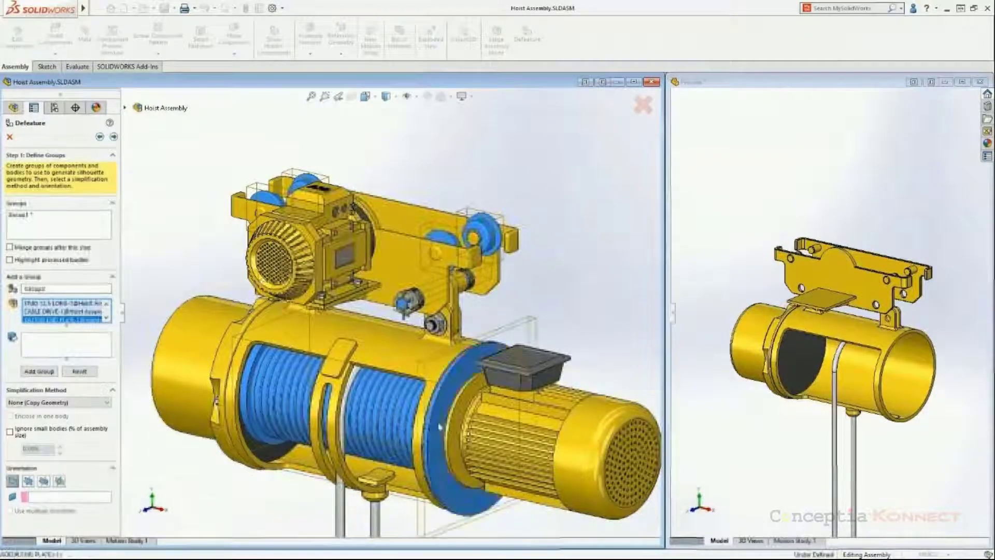
Step: Include the cable motor's main body in the second group and add the group with the Cylinder simplification method
click(67, 341)
click(509, 445)
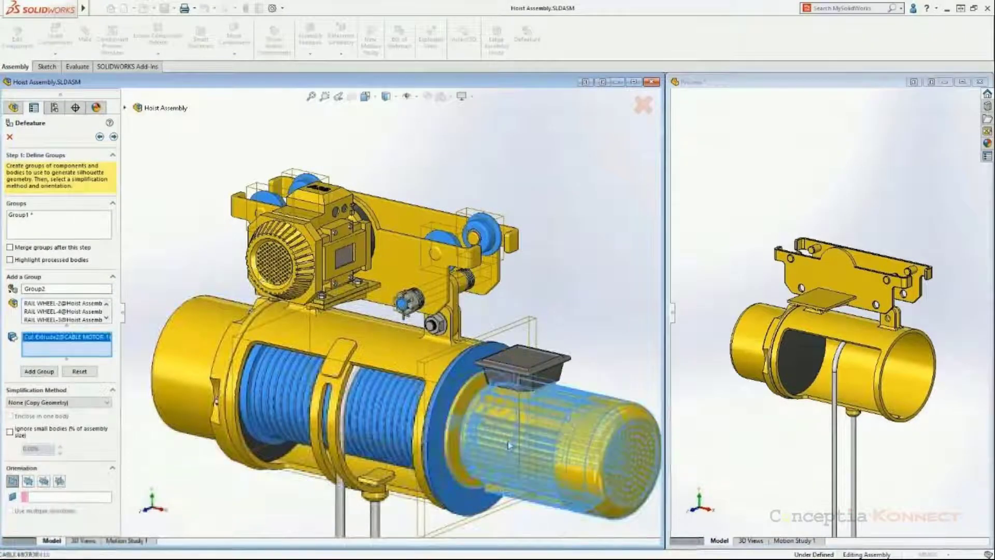
click(86, 403)
click(81, 419)
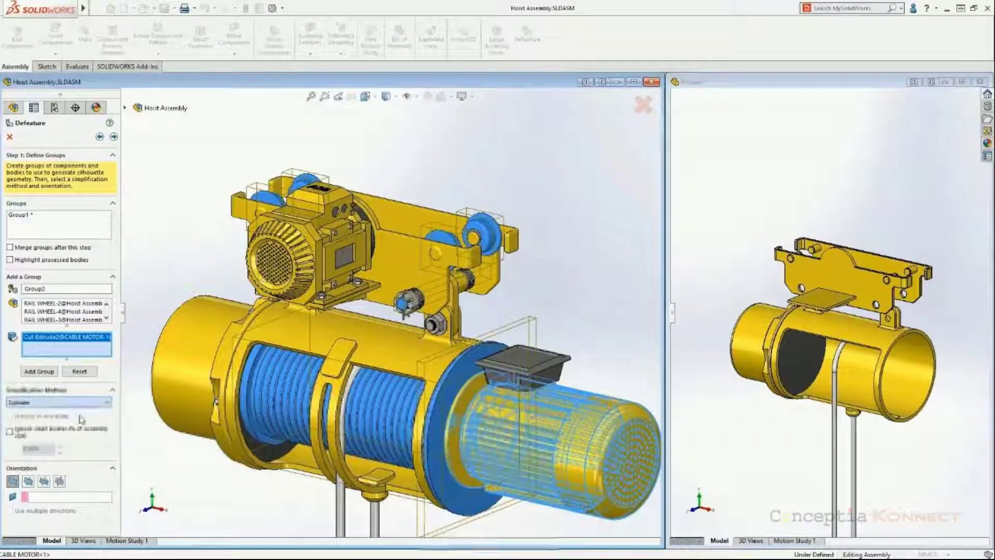
click(39, 371)
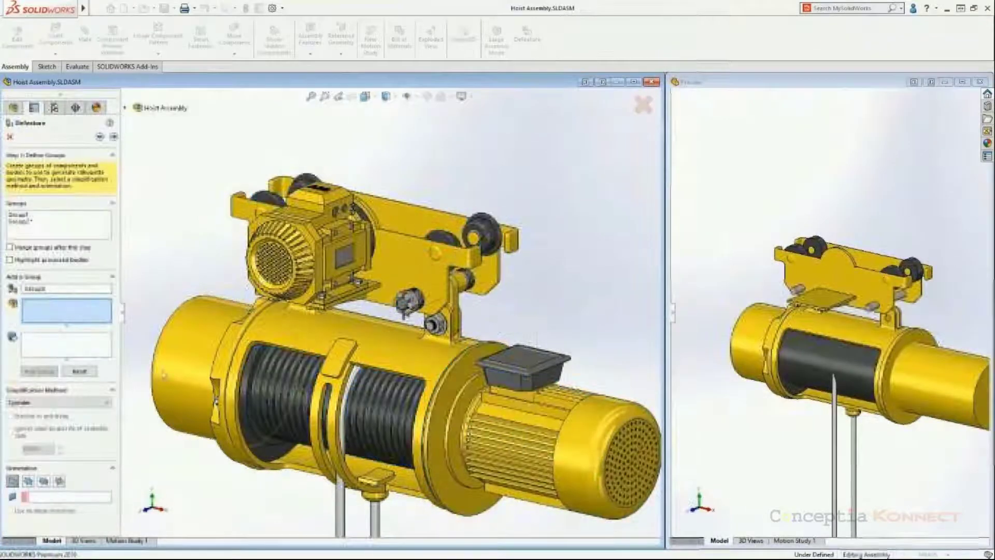
Step: Add a third group with all castle nuts, both pivot hanger bodies and the cable motor's terminal box, using Polygon Outline
right_click(414, 306)
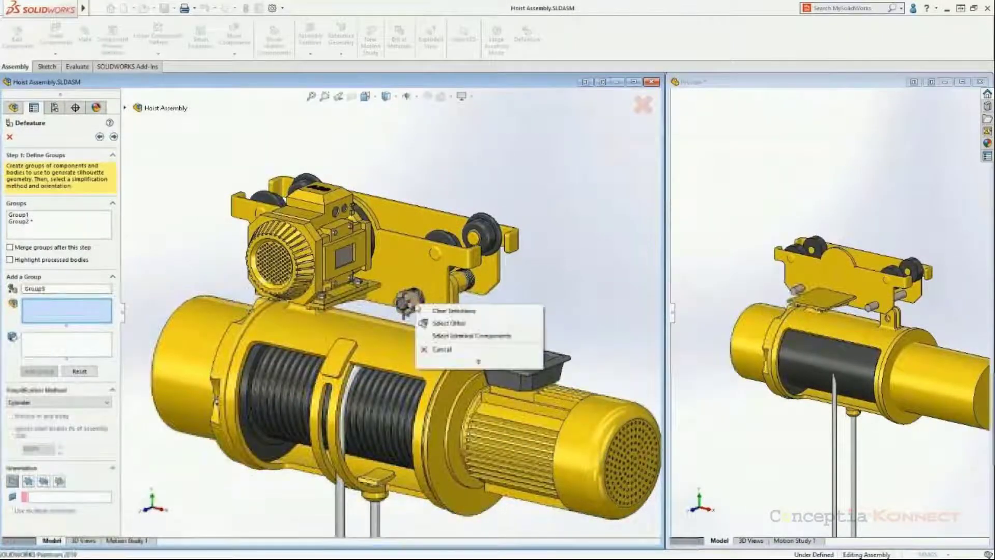
click(436, 337)
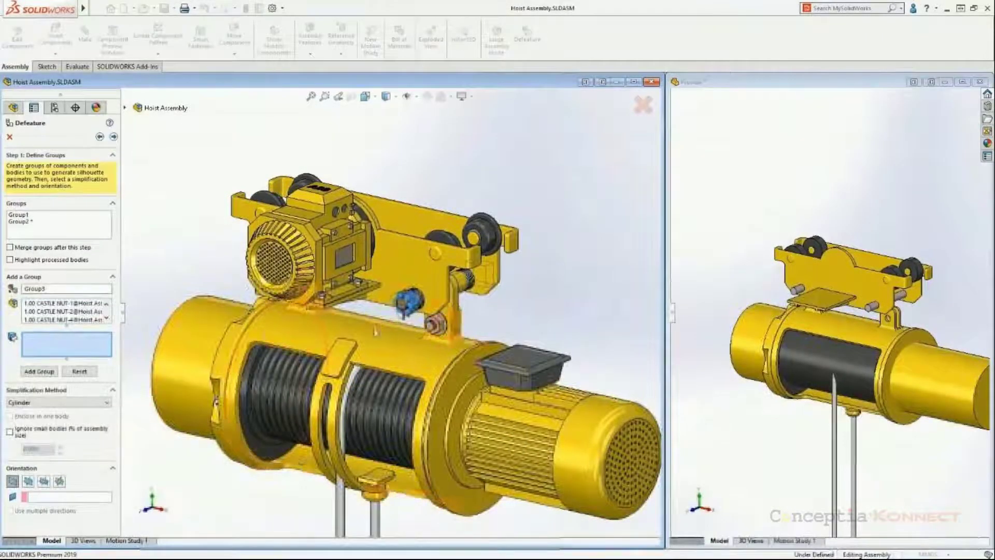
click(455, 300)
click(521, 363)
middle_drag(521, 363, 394, 311)
click(268, 282)
click(57, 402)
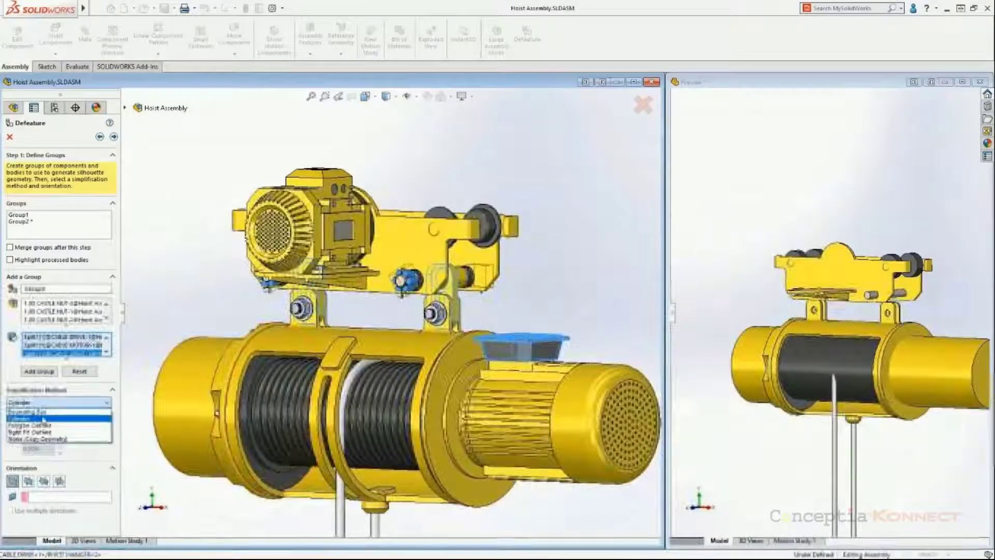
click(43, 426)
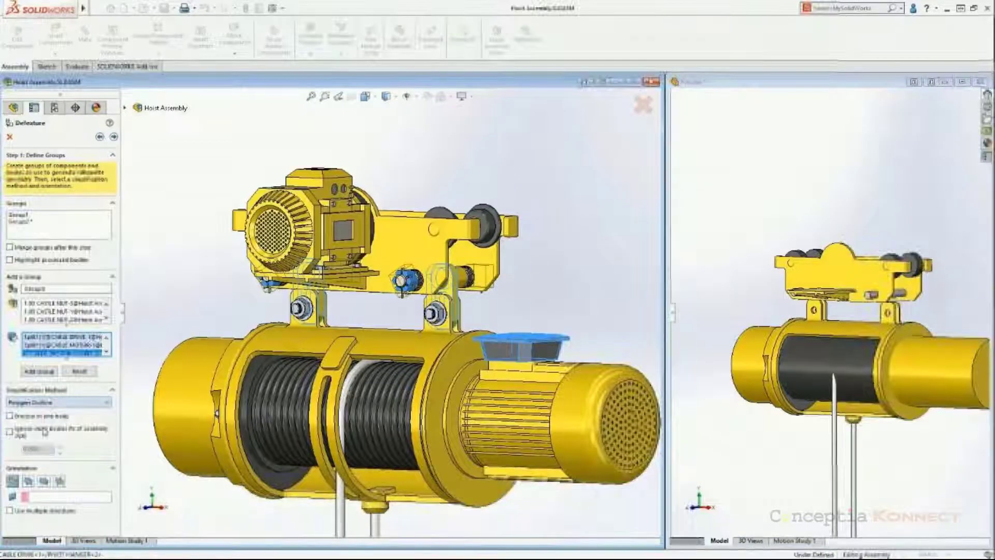
click(40, 372)
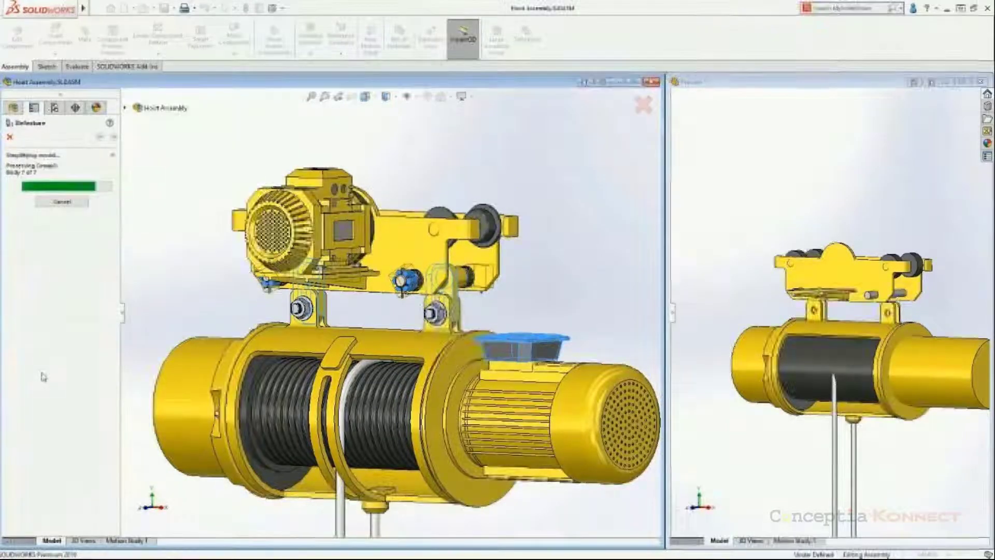
Step: Add a fourth group with the transverse motor, using Tight Fit Outline and multiple directions, with a motor side face as a reference direction
click(308, 249)
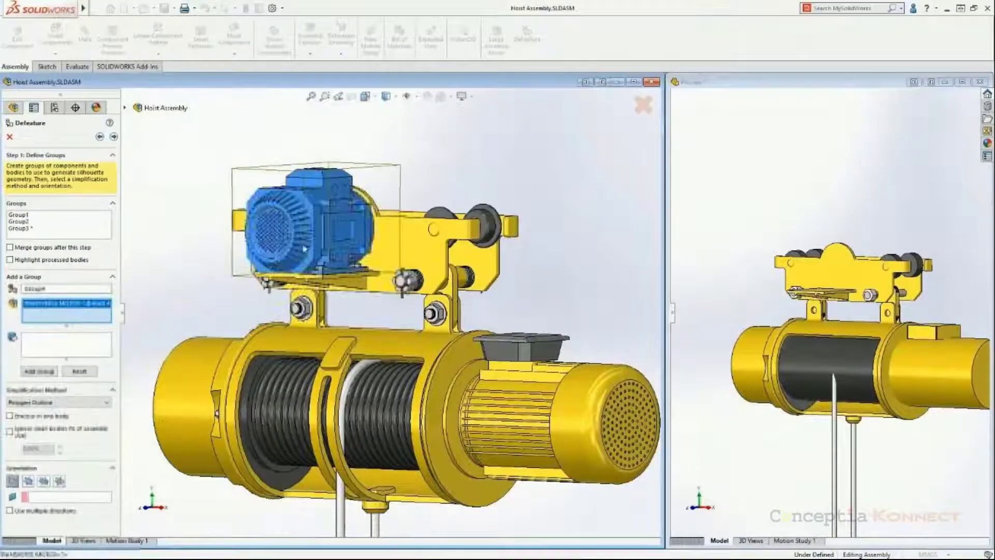
click(57, 402)
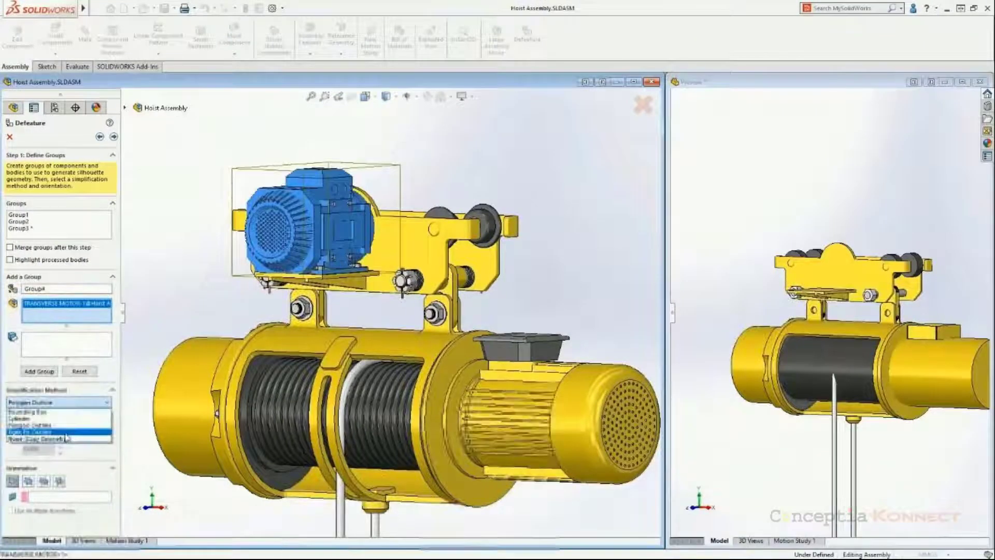
click(66, 433)
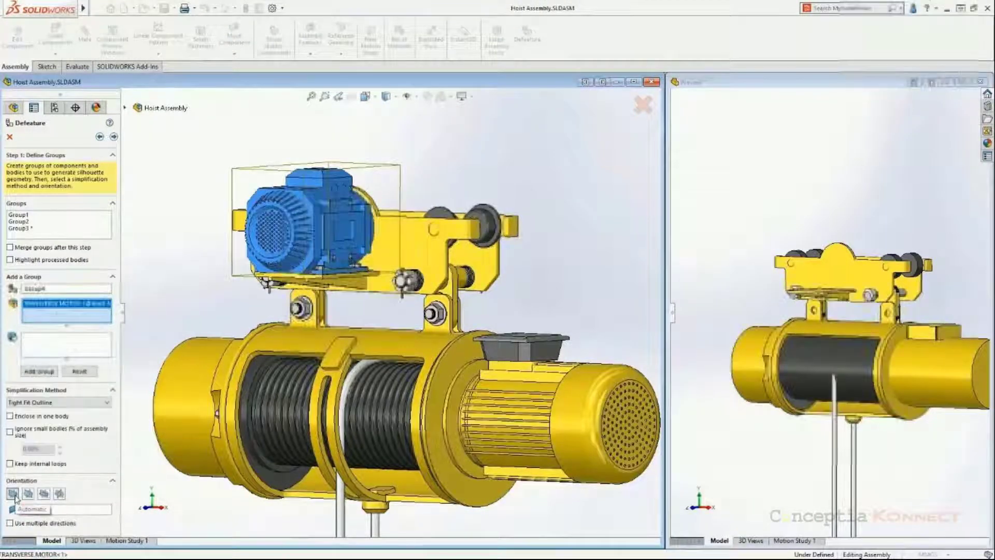
click(46, 523)
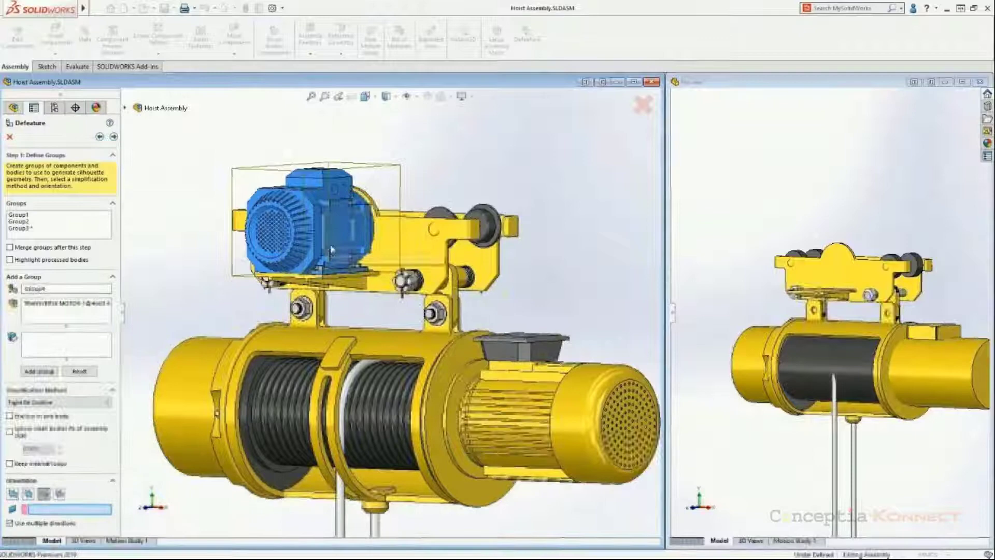
click(340, 231)
click(39, 371)
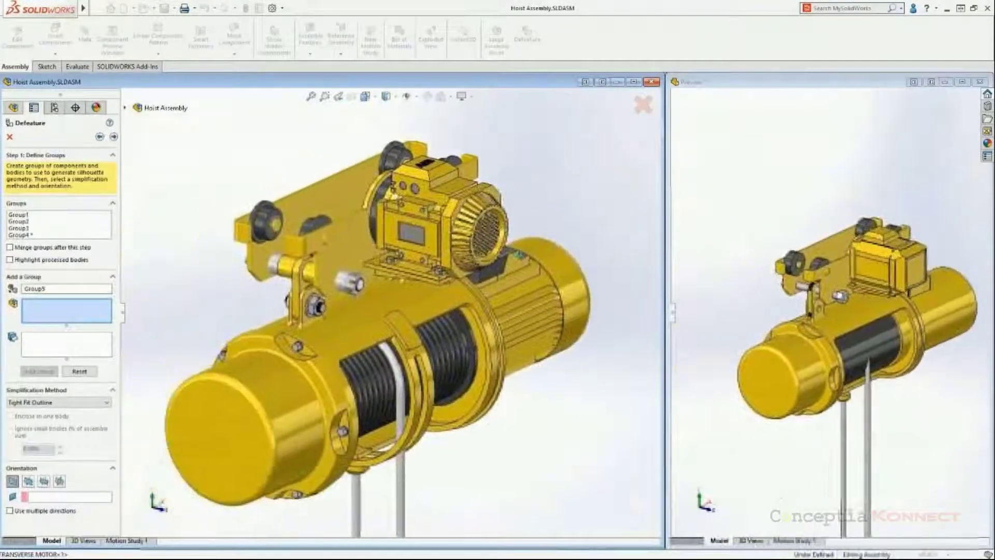
Step: Complete the defeature and save the result as the new part Hoist Assembly_defeature.sldprt, linked to the original
click(113, 136)
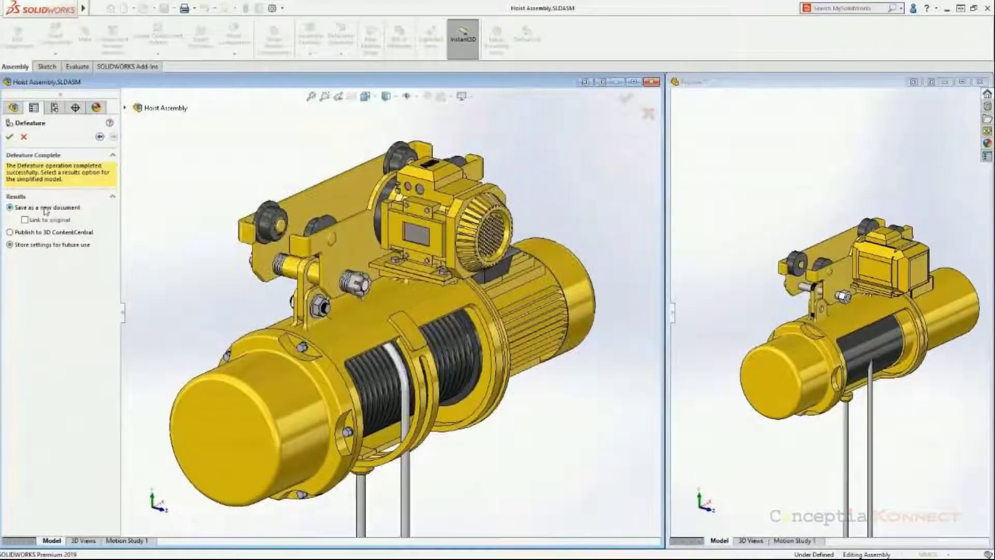
click(9, 137)
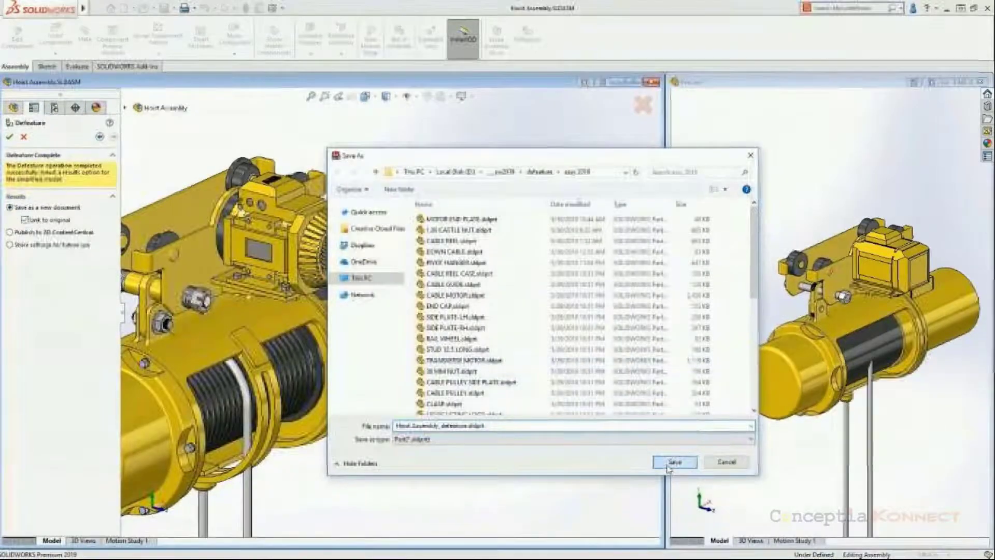
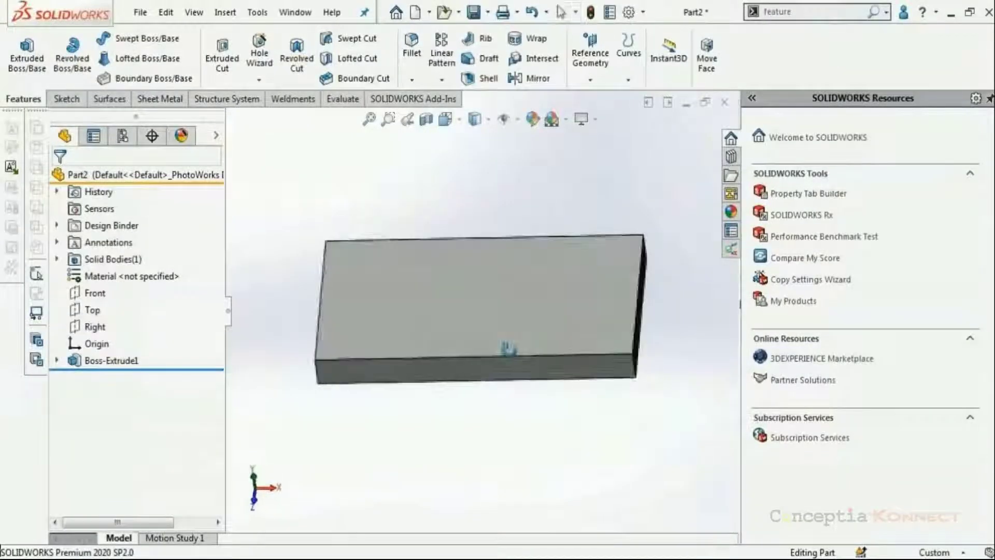
Step: Switch to Part1 and start a Hole Wizard hole, positioning it with a 3D sketch
click(295, 12)
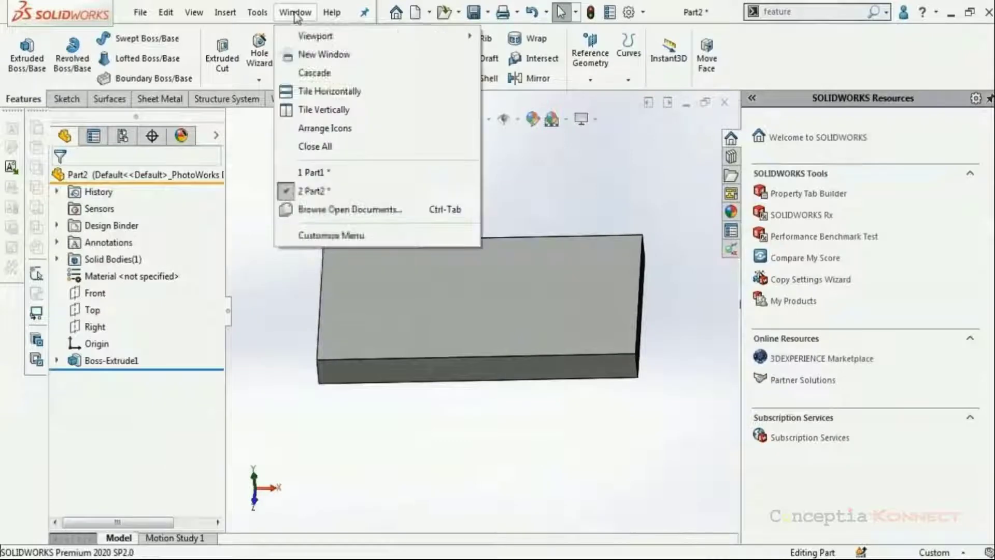
click(333, 173)
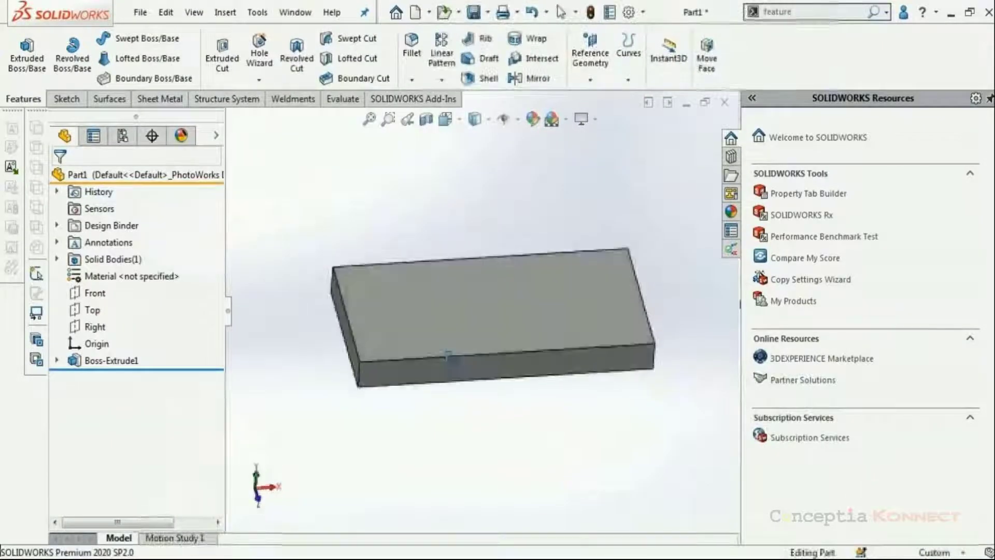
mouse_move(502, 291)
middle_down()
mouse_move(511, 260)
mouse_move(506, 275)
middle_up()
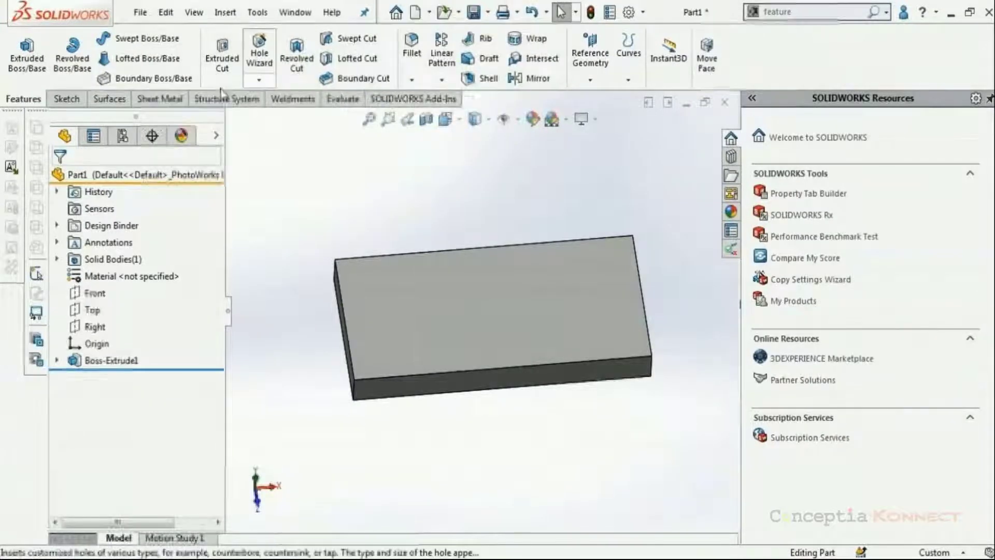
click(259, 79)
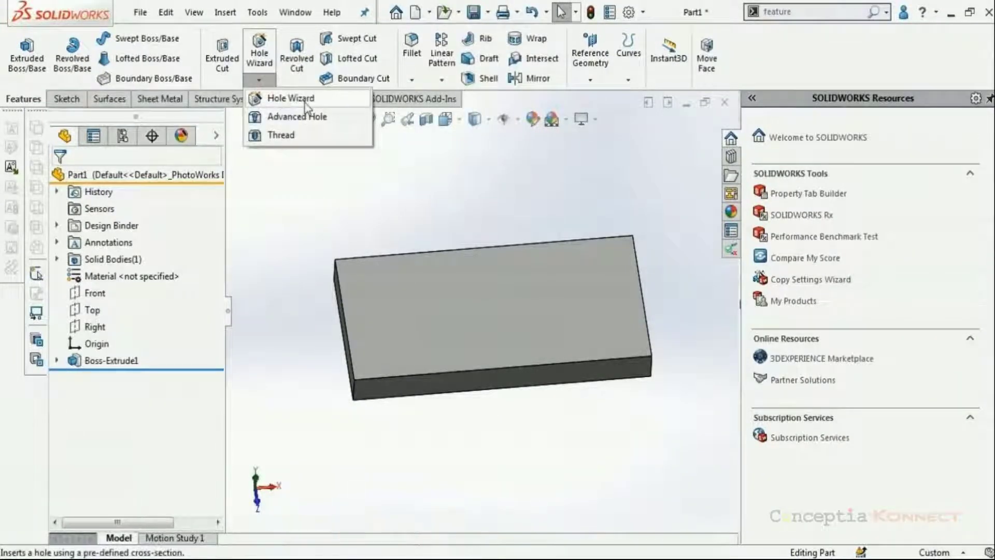
click(282, 98)
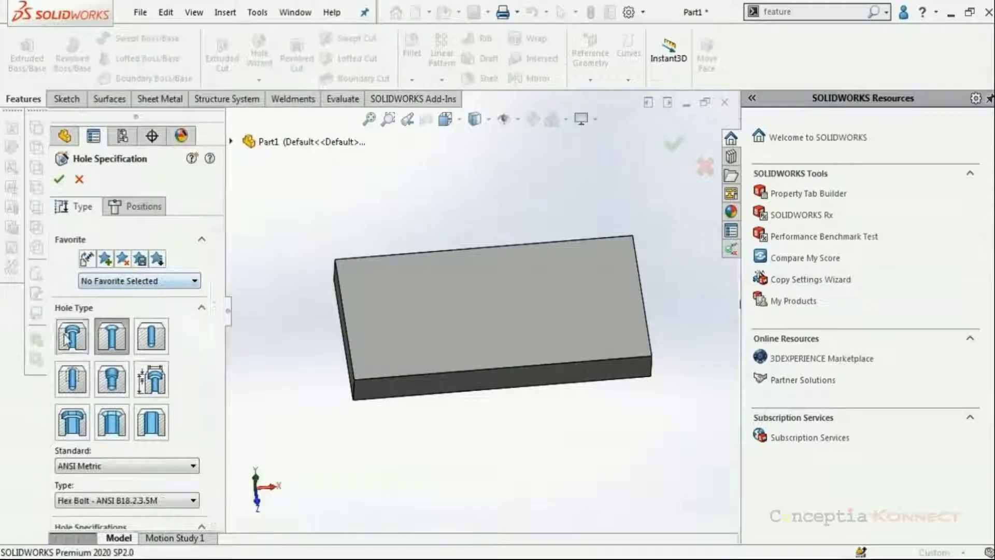
click(141, 205)
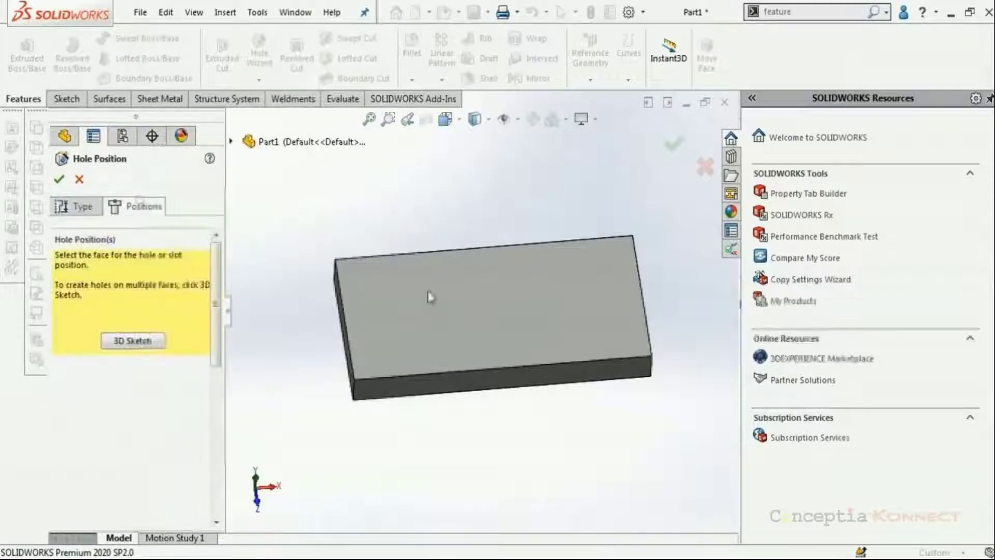
middle_drag(440, 358, 451, 342)
click(144, 340)
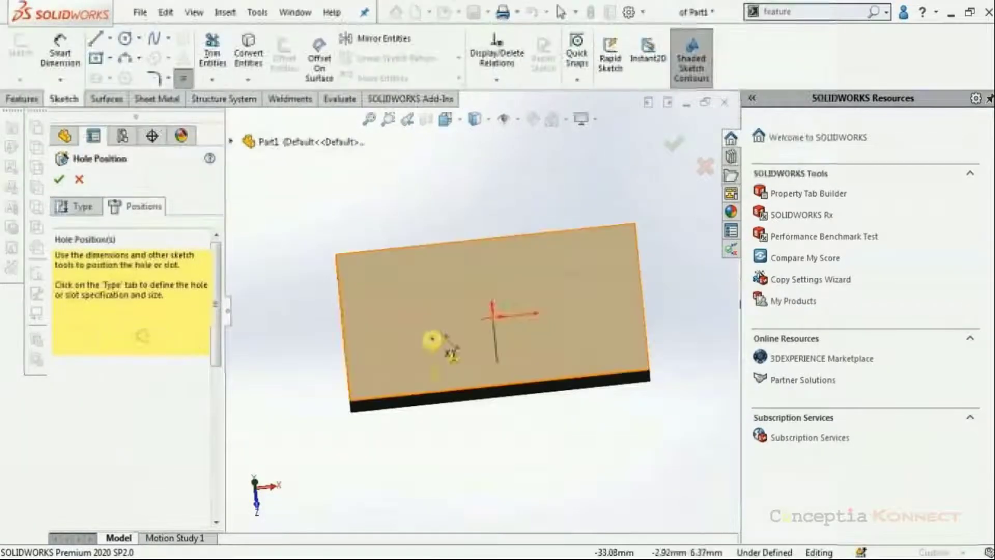
Step: Place four hole positions on the plate's large top face, one near each corner
click(435, 299)
drag(435, 298, 392, 289)
click(449, 293)
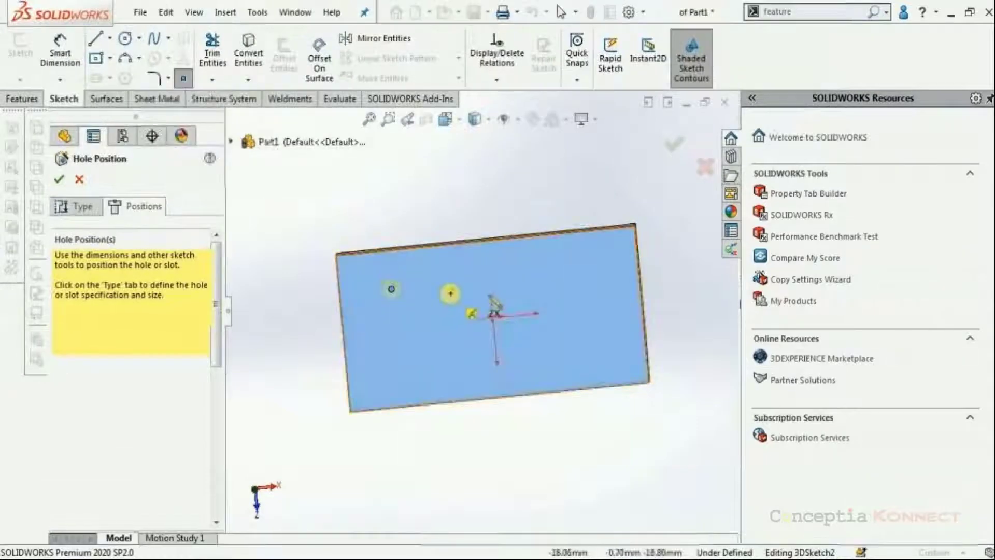
click(572, 278)
click(584, 346)
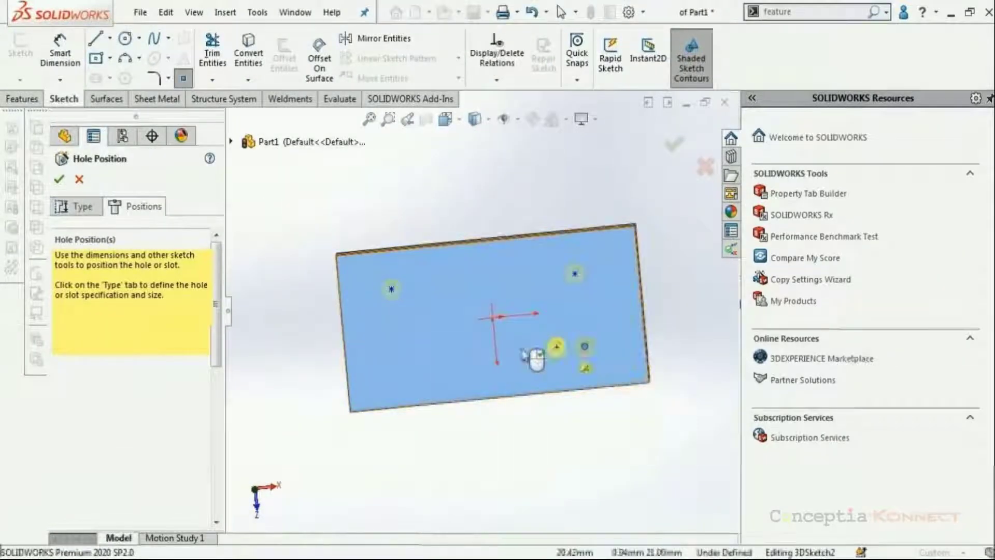
click(396, 366)
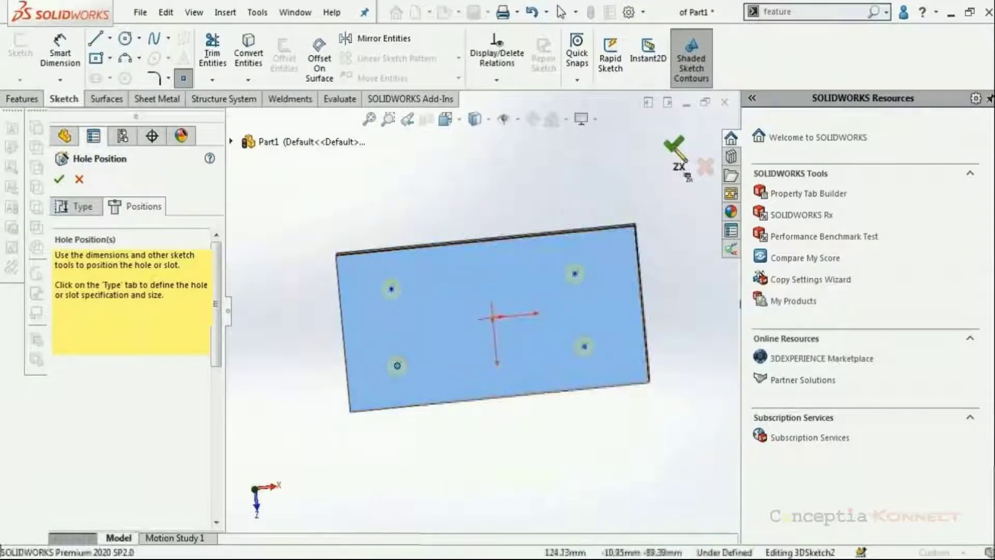
Step: Complete the four counterbored holes in Part1 and switch to Part2
click(674, 145)
middle_drag(556, 381, 548, 416)
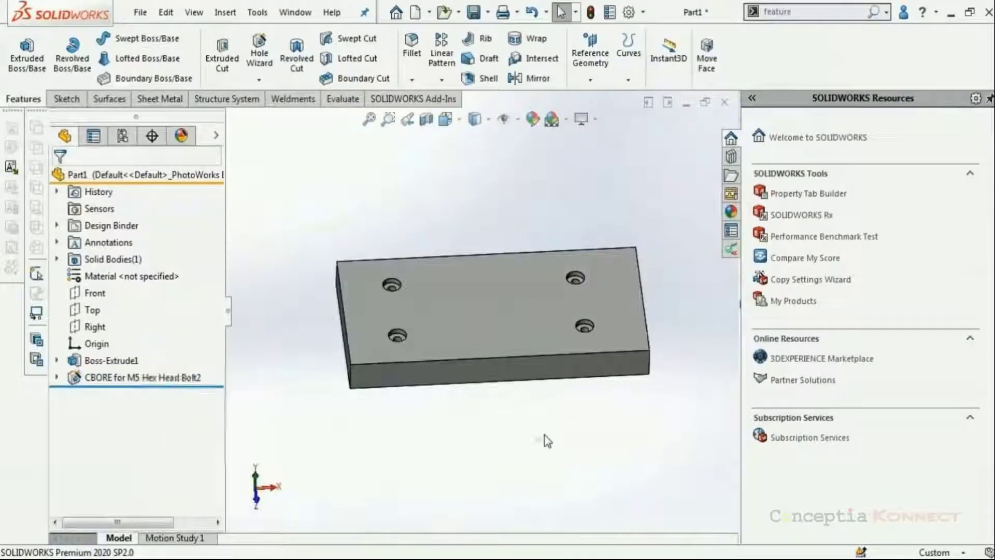
click(294, 12)
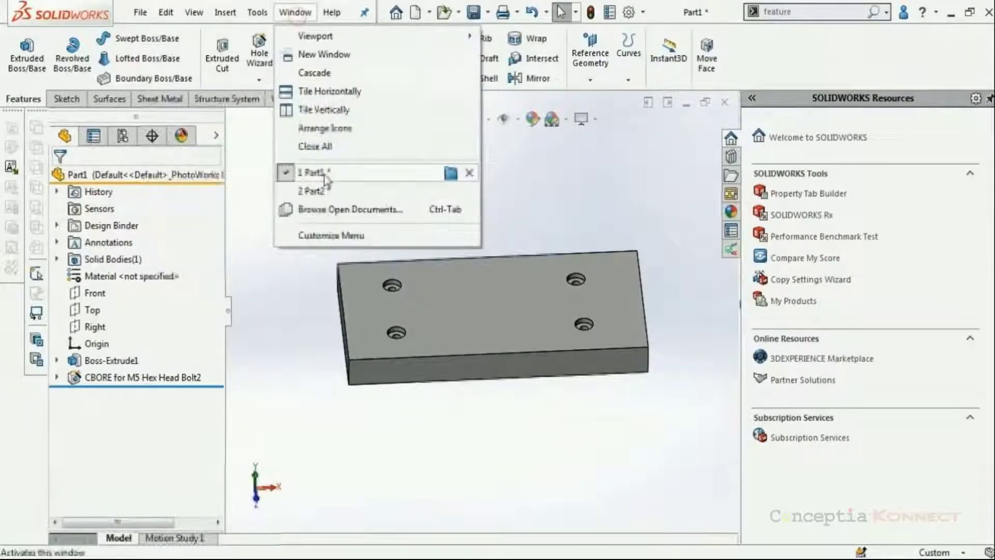
click(330, 191)
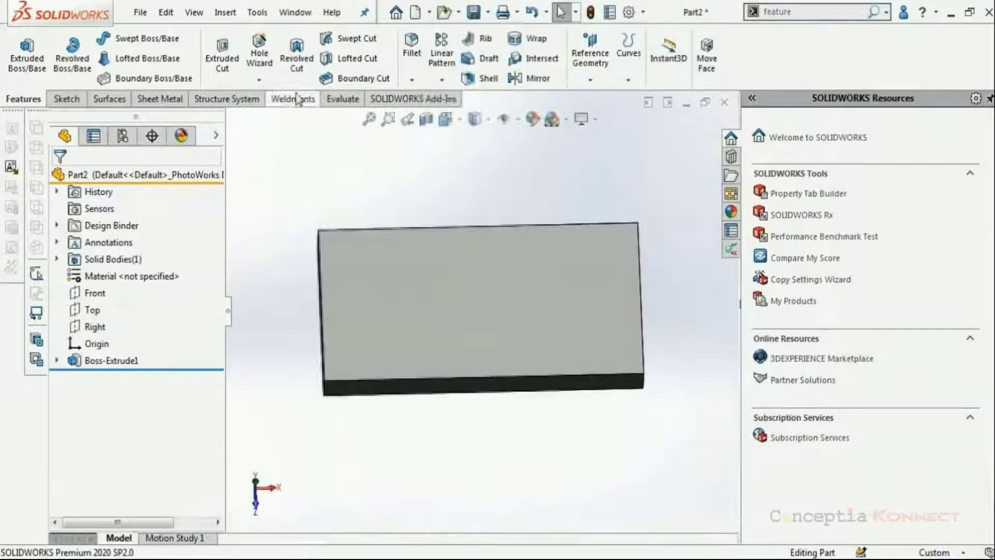
Step: Start a Hole Wizard countersink for an ANSI Metric flat head screw, positioning it with a 3D sketch
click(259, 79)
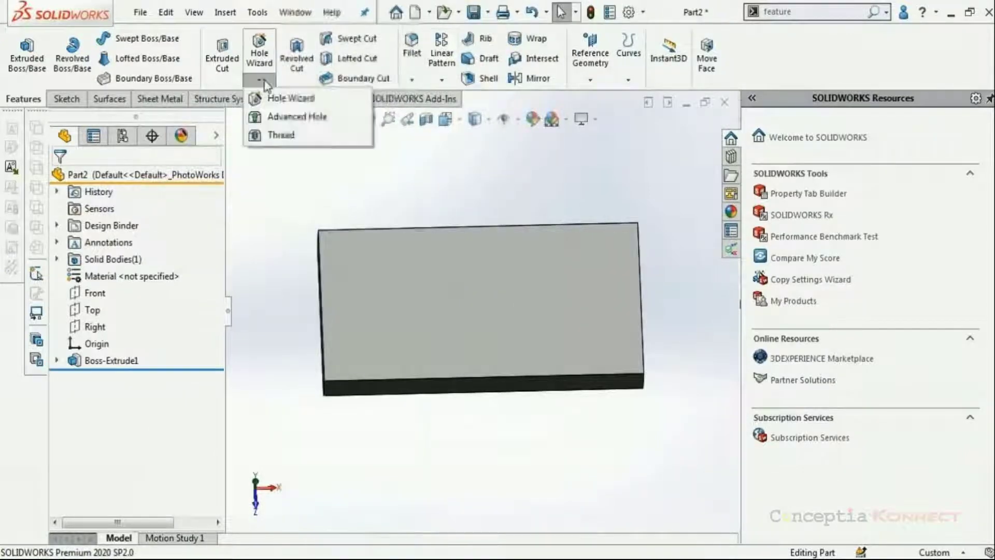
click(279, 99)
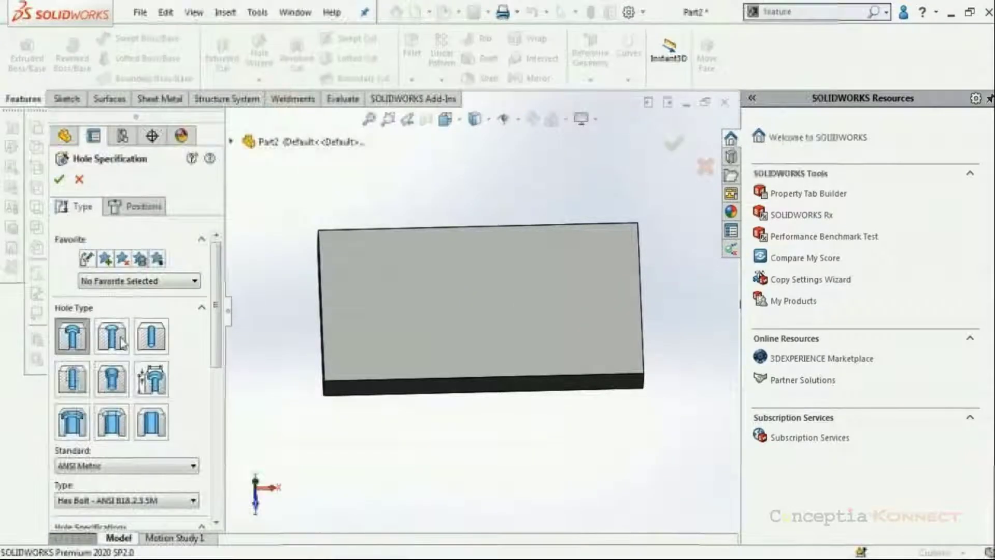
click(114, 340)
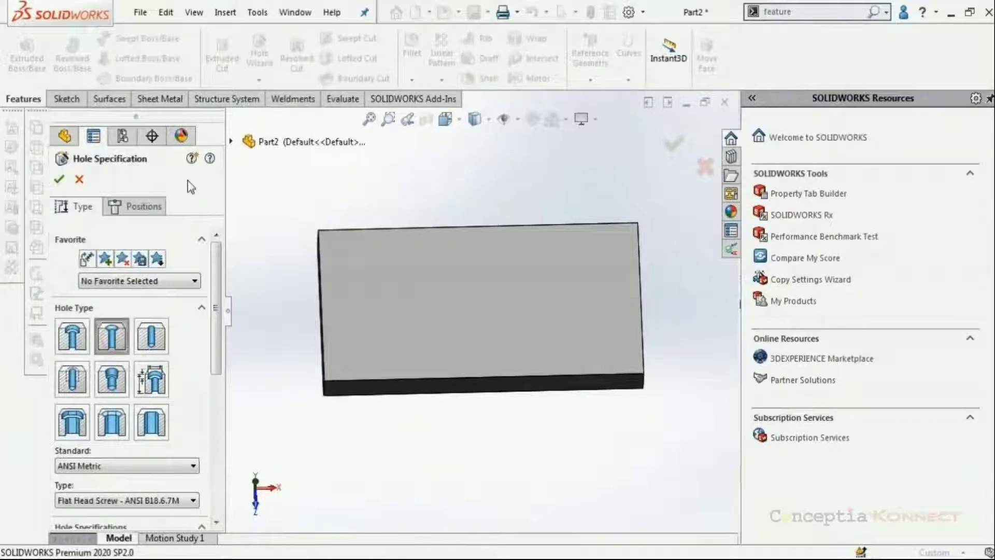
click(136, 206)
click(154, 340)
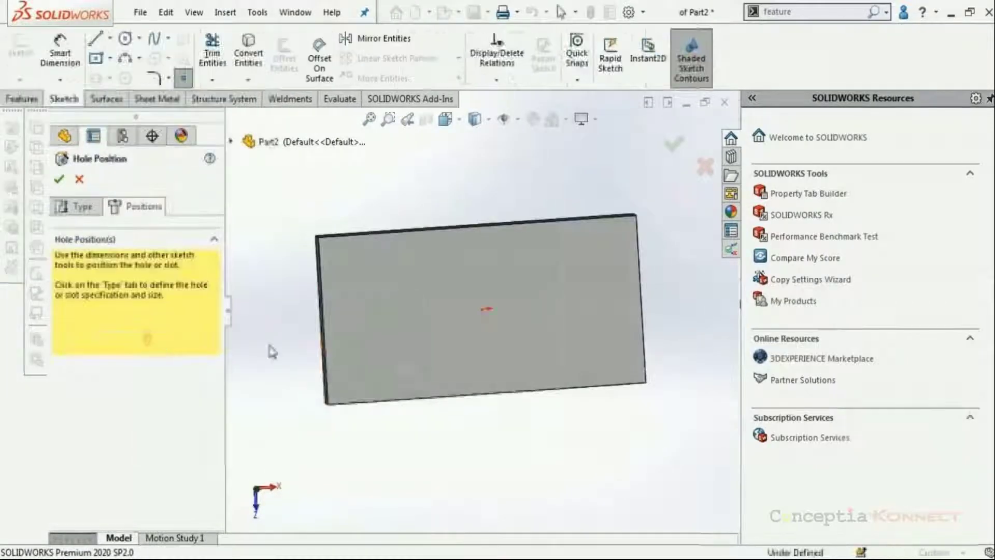
Step: Place four countersink positions on the plate's large top face, one near each corner, and complete the holes
click(382, 270)
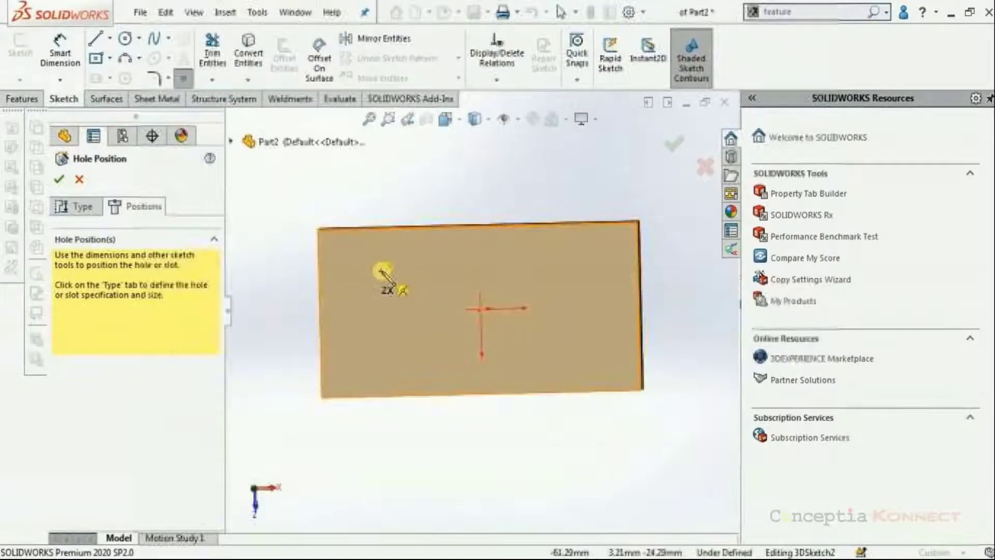
click(565, 265)
click(571, 346)
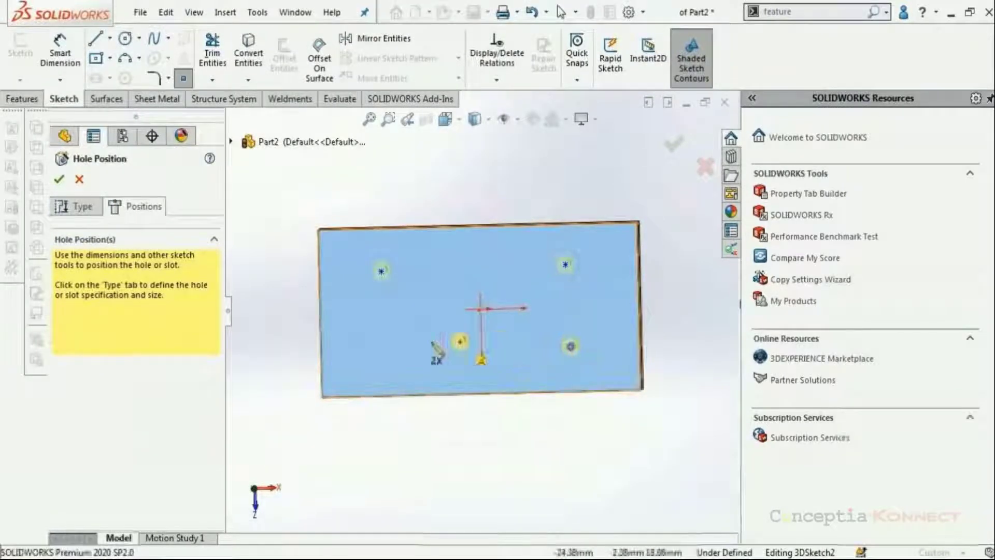
click(394, 348)
click(674, 144)
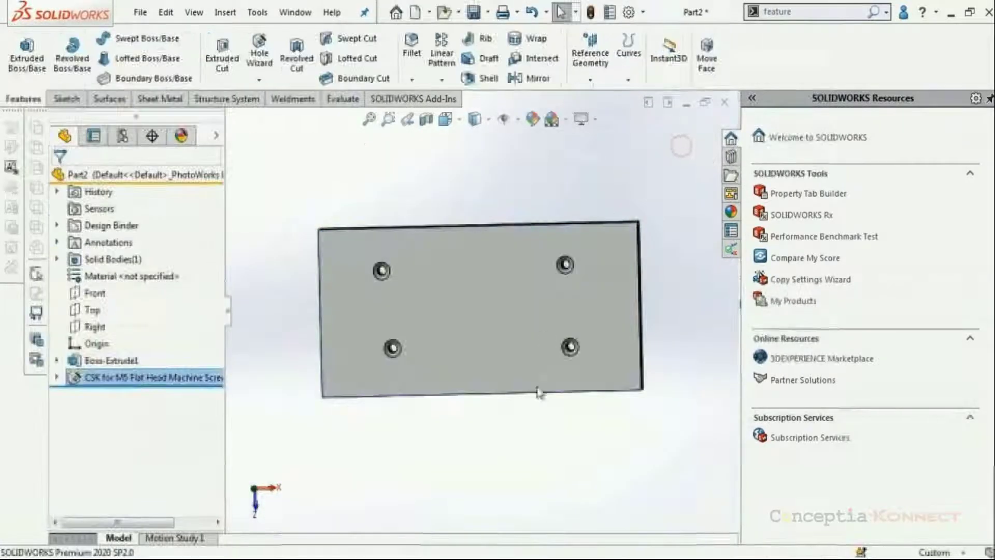
middle_drag(549, 310, 566, 332)
scroll(566, 331, down, 2)
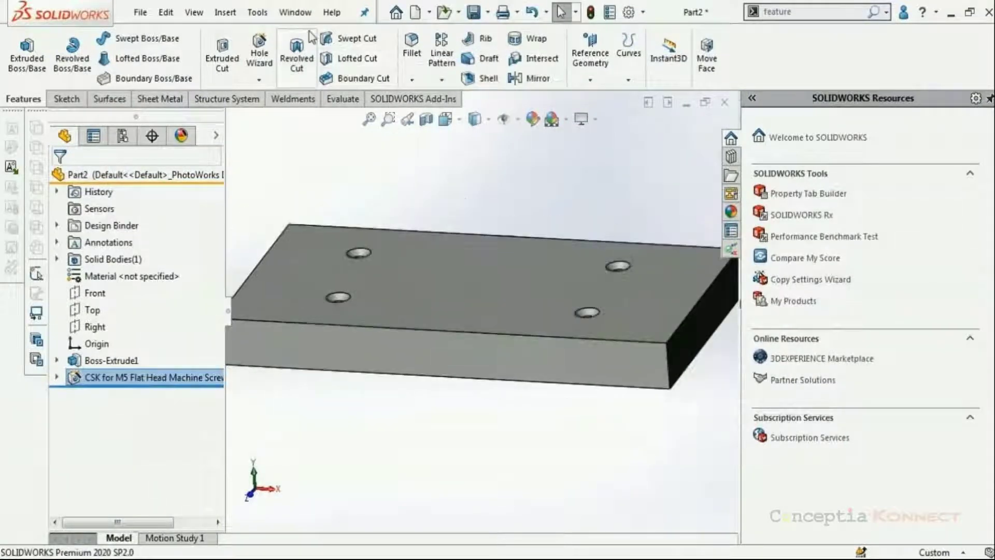
Step: Switch to Part1, start Feature Paint and choose the CBORE for M5 Hex Head Bolt2 feature as the source
click(298, 15)
click(314, 172)
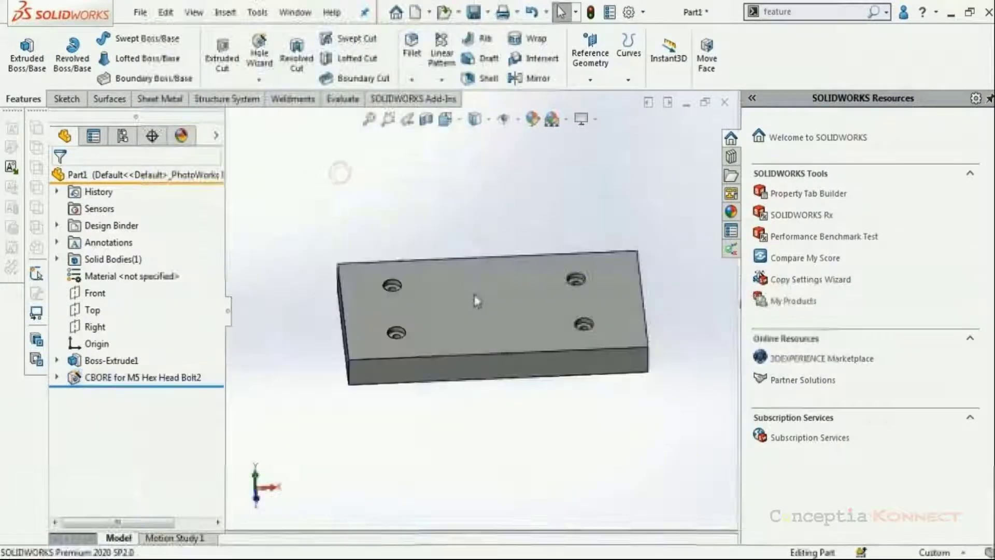
scroll(448, 325, down, 3)
middle_drag(448, 326, 450, 325)
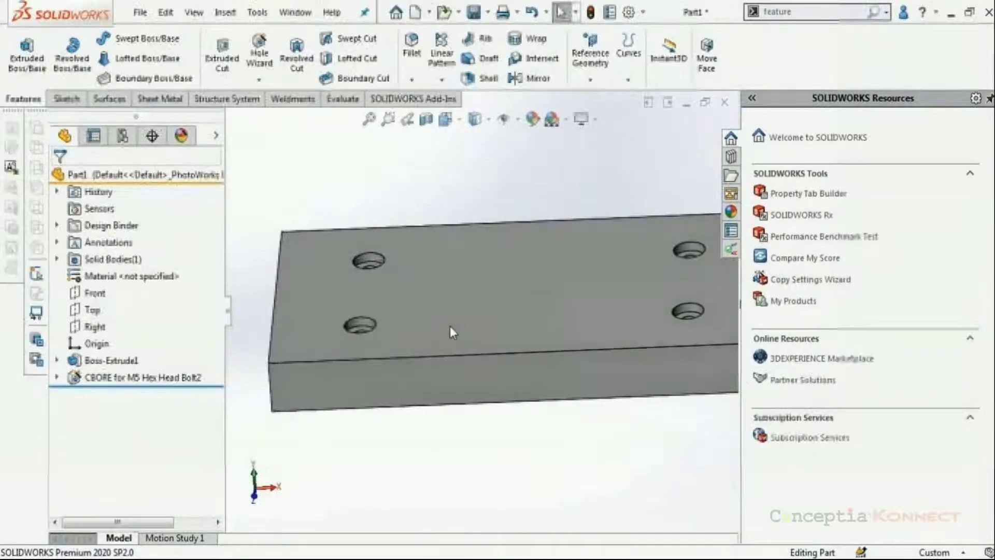
scroll(450, 326, up, 3)
click(778, 11)
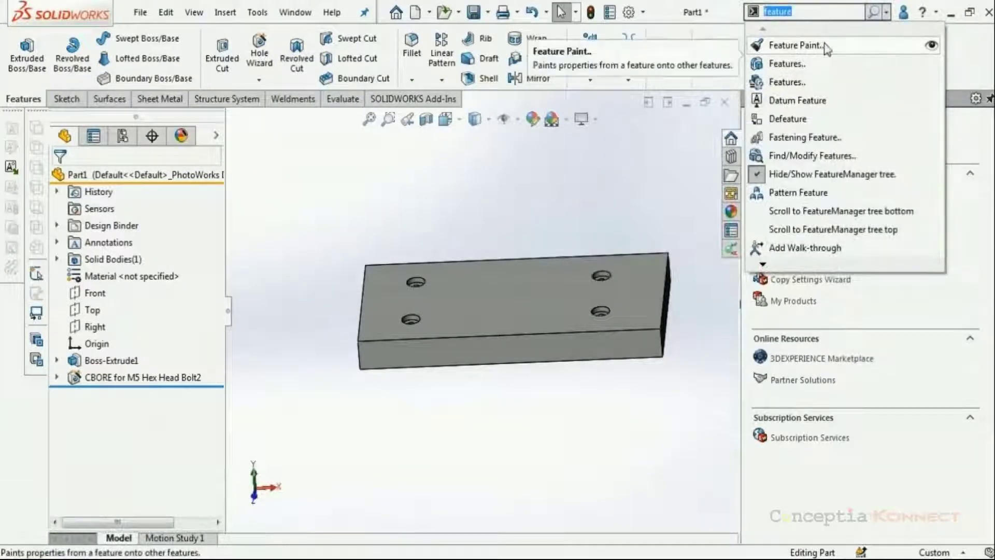
click(821, 45)
click(839, 160)
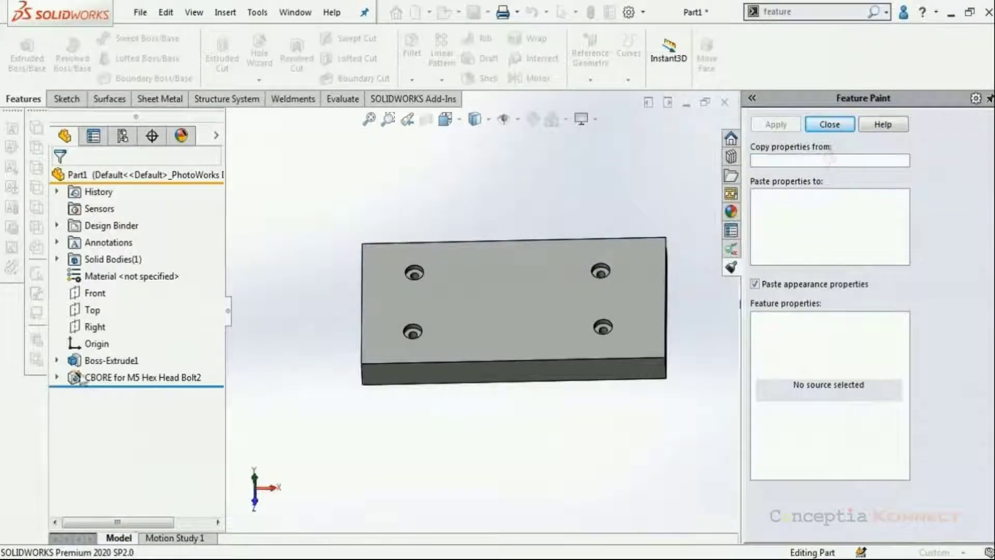
click(129, 378)
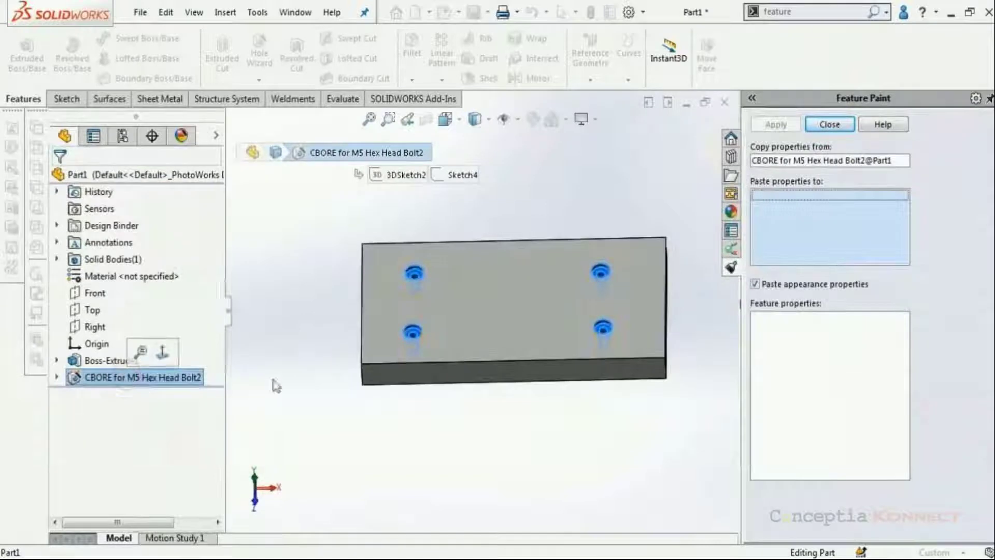
Step: Paint the source hole's properties onto the countersink hole feature in Part2, including appearance properties, and finish Feature Paint
click(296, 12)
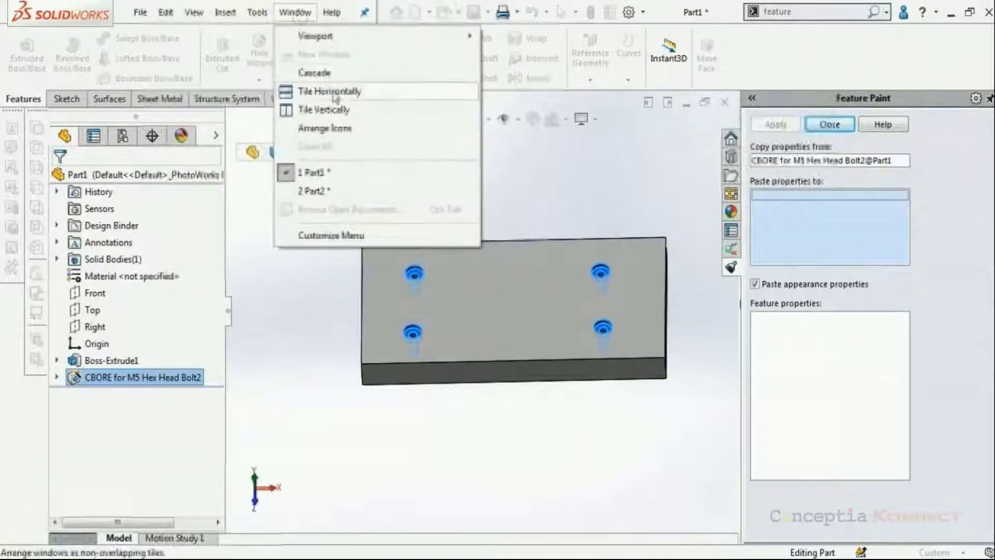
click(331, 173)
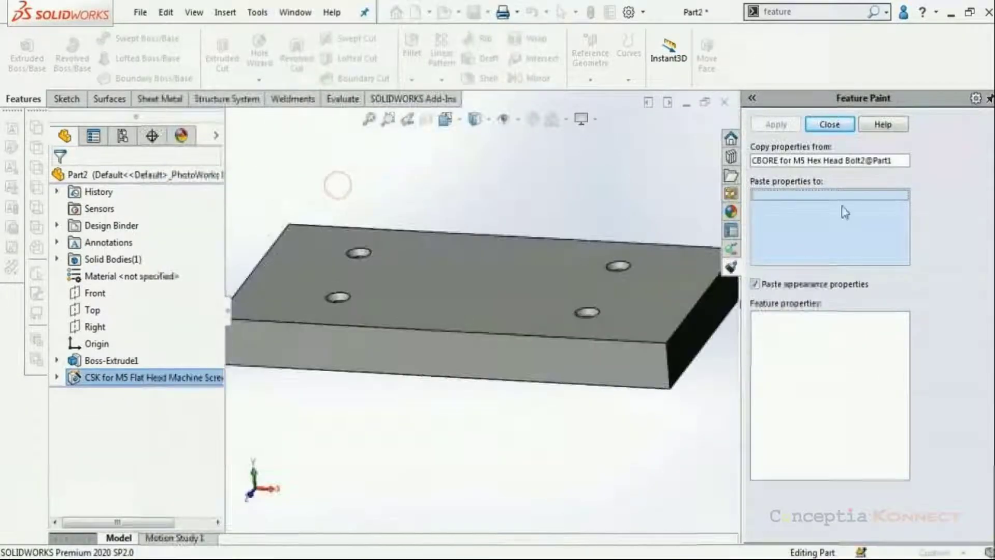
double_click(149, 382)
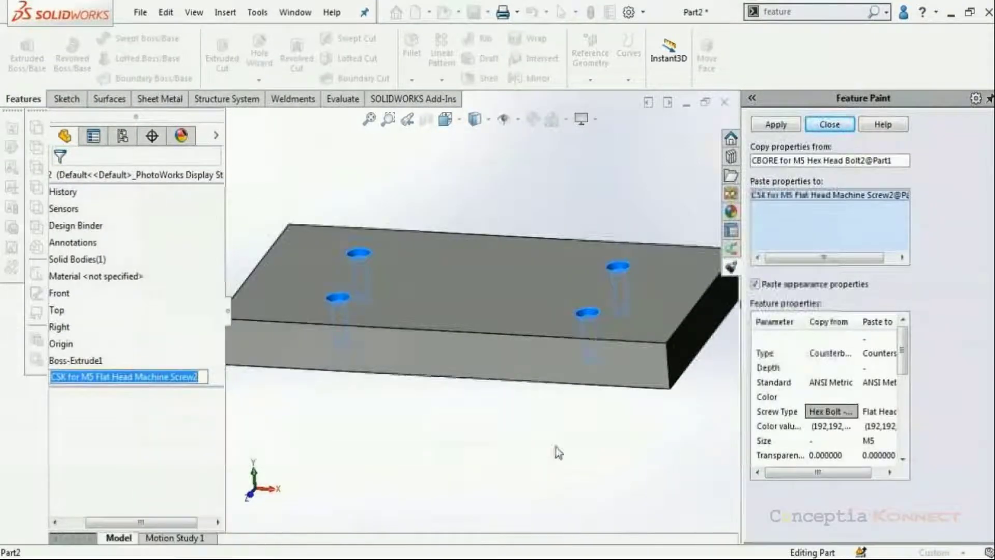
click(574, 458)
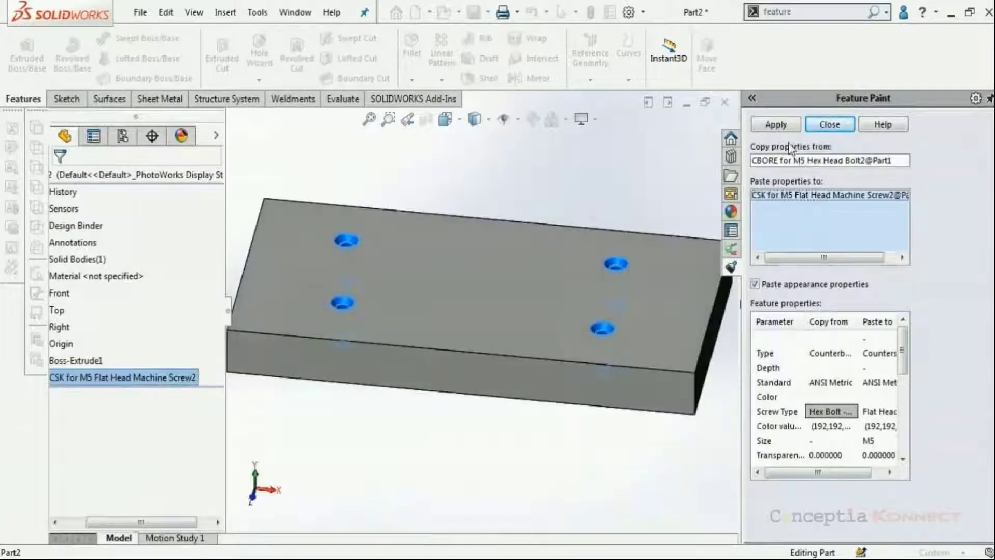
click(777, 125)
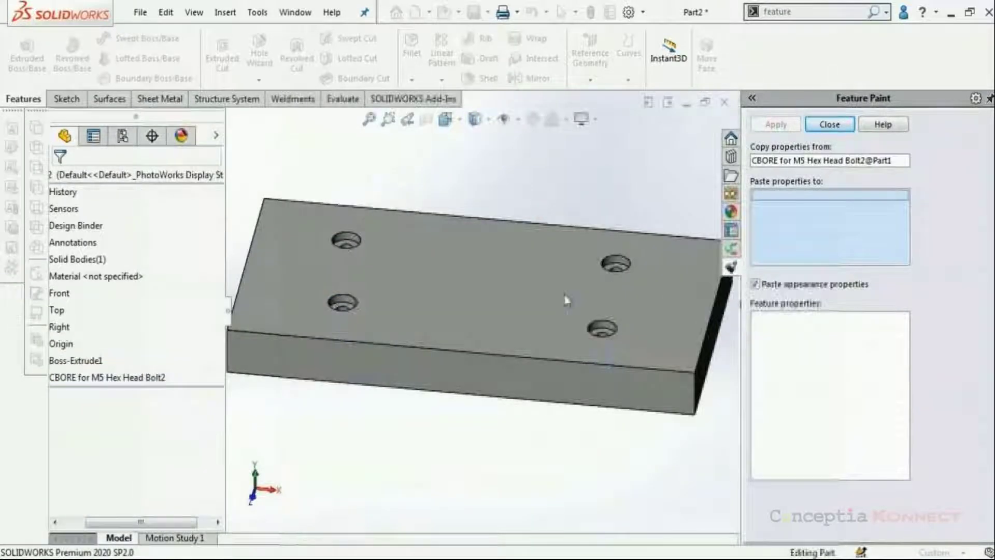
click(830, 124)
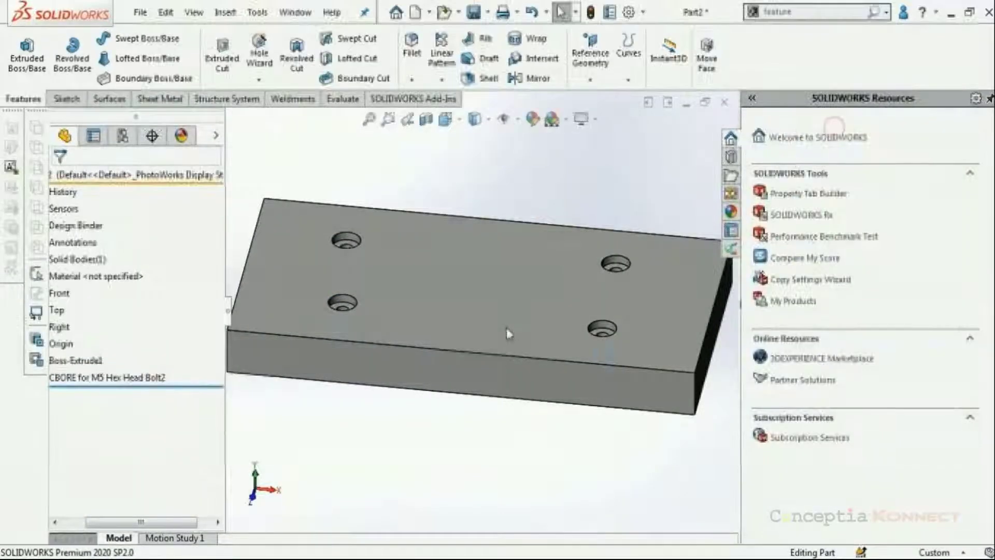
Step: Compare the painted holes in Part2 with the source counterbored holes in Part1
middle_drag(507, 333, 511, 322)
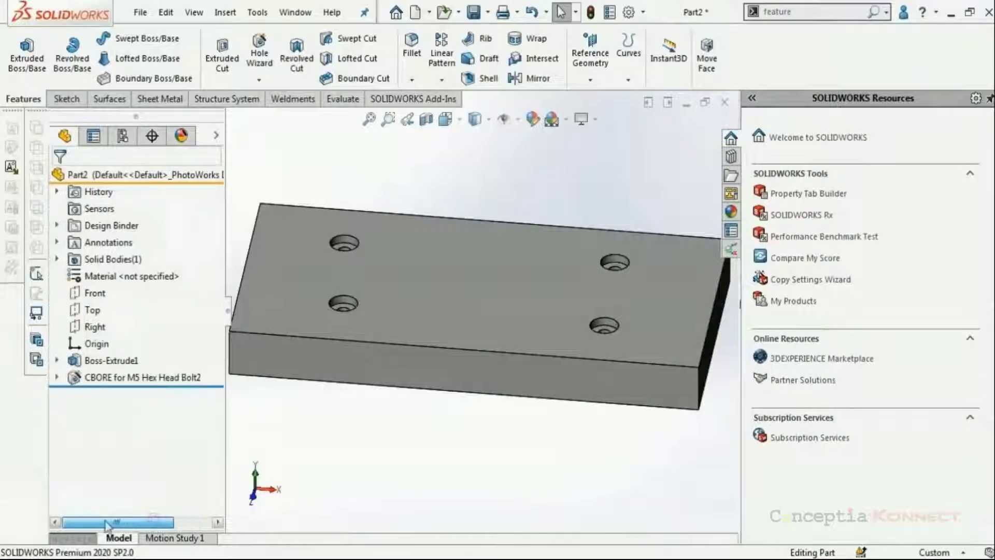
scroll(534, 313, down, 2)
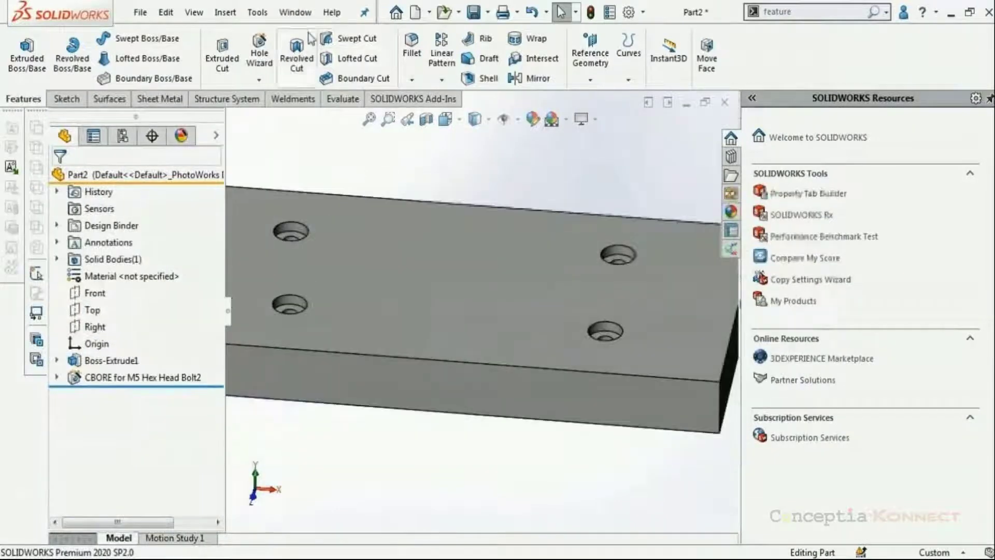
click(296, 12)
click(317, 173)
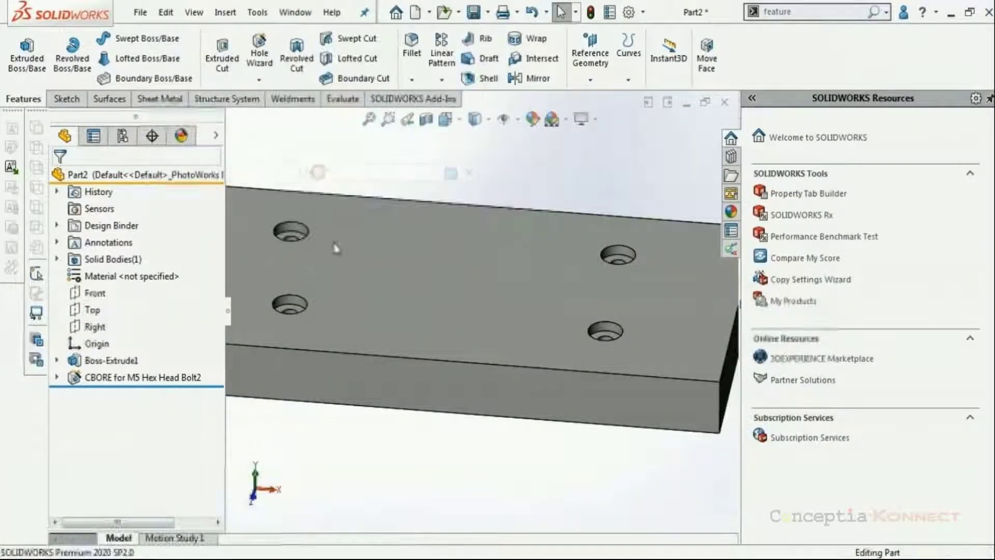
scroll(485, 311, down, 3)
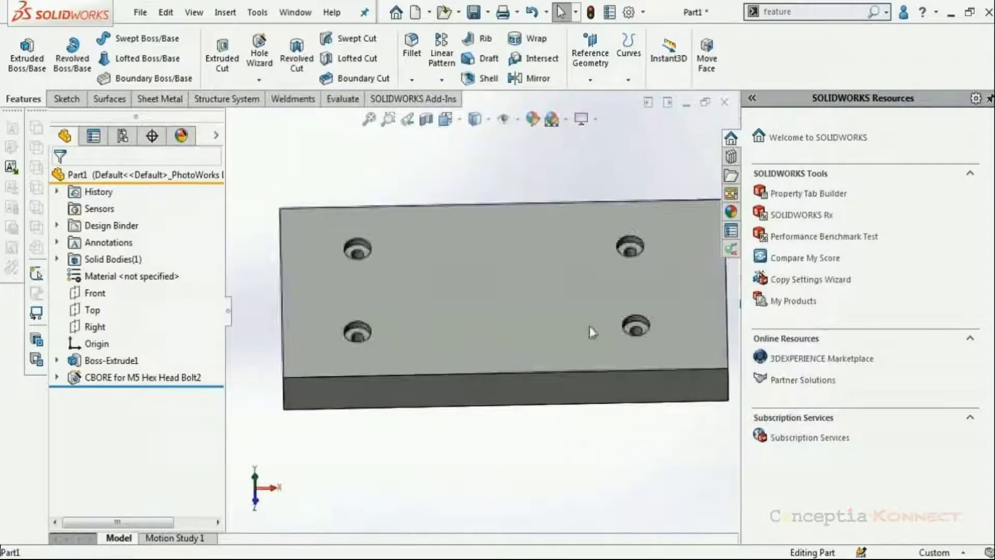
scroll(601, 331, up, 1)
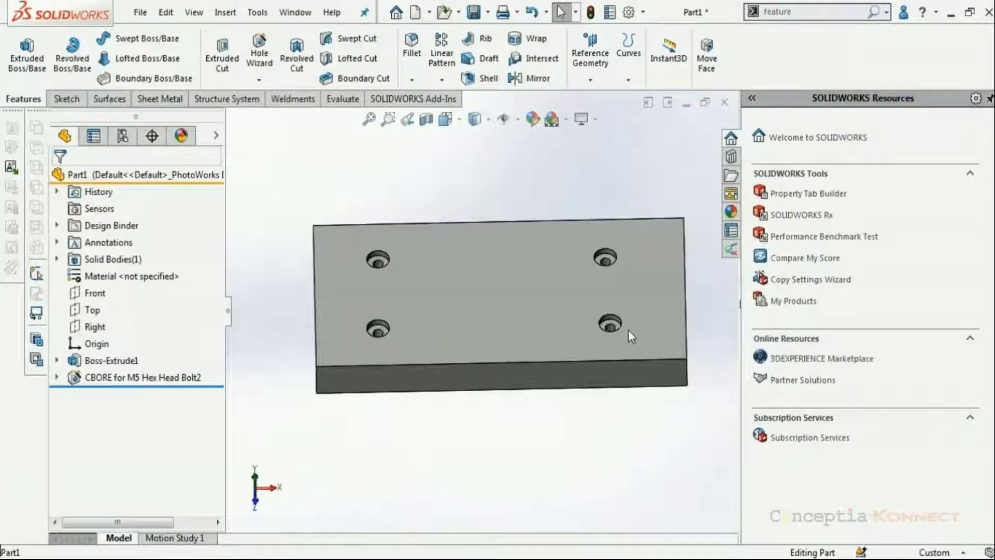
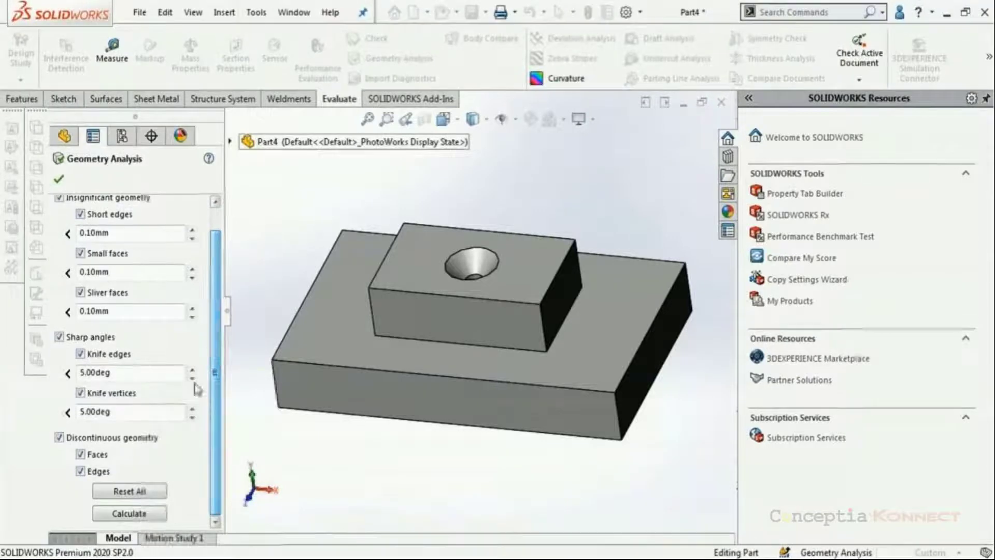
Step: Run a geometry analysis of Part4 for insignificant geometry, sharp angles and discontinuous geometry, review the results and close it
scroll(216, 363, up, 2)
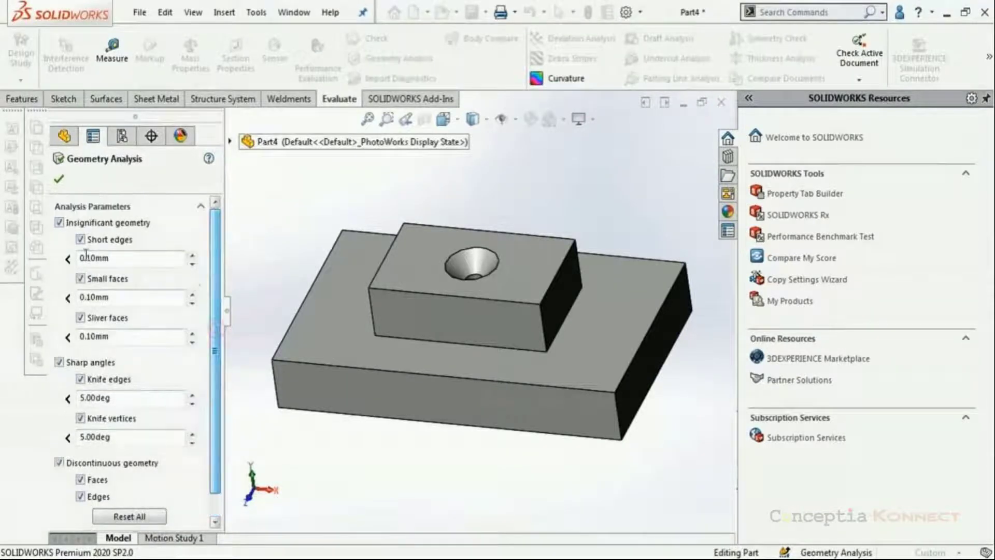
scroll(215, 361, down, 2)
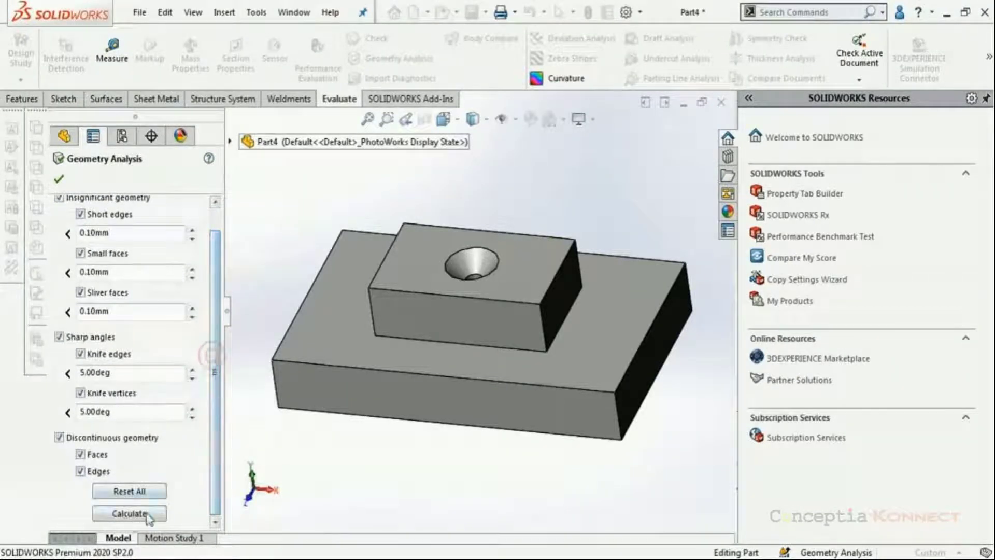
click(129, 513)
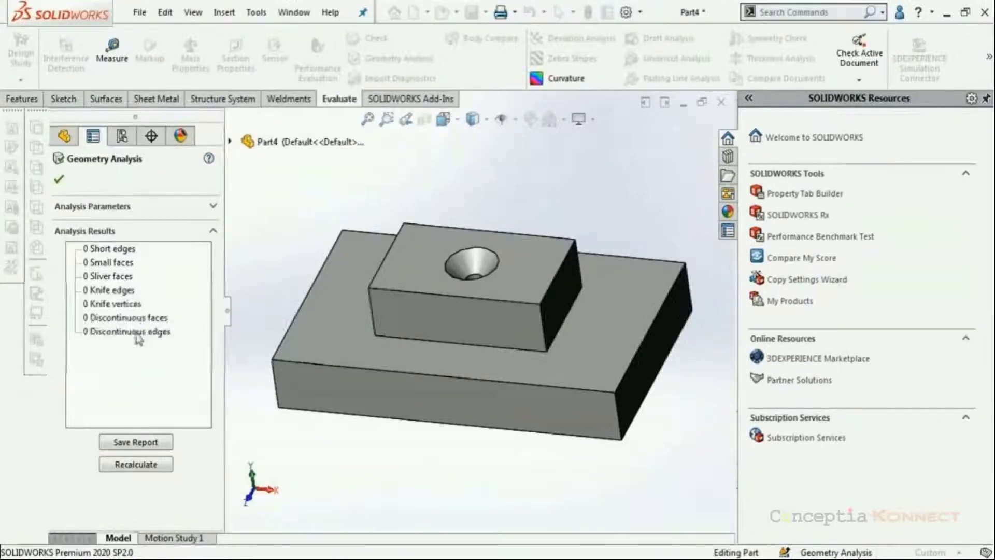
click(59, 181)
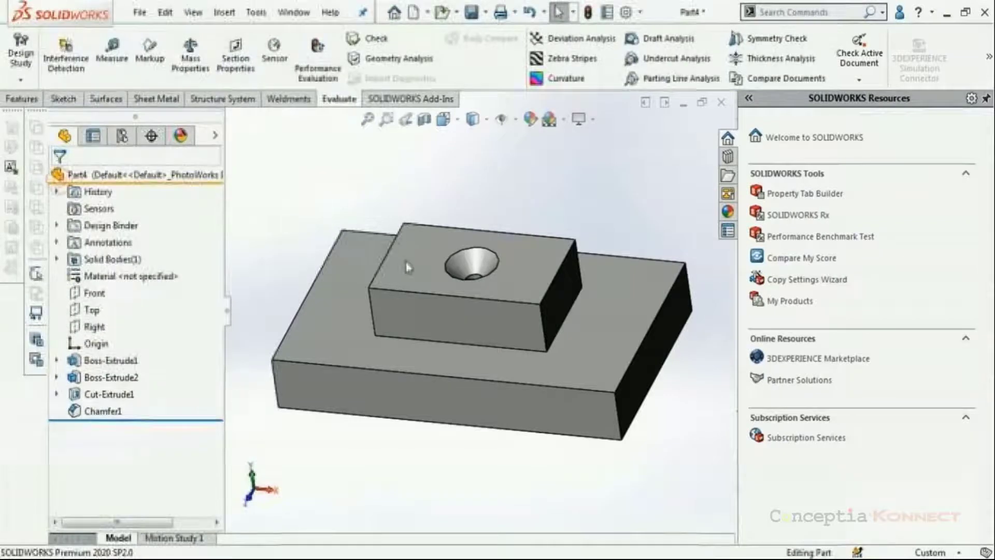
Step: Add a 0.01 mm fillet along the front edge where the raised block meets the base plate
key(f)
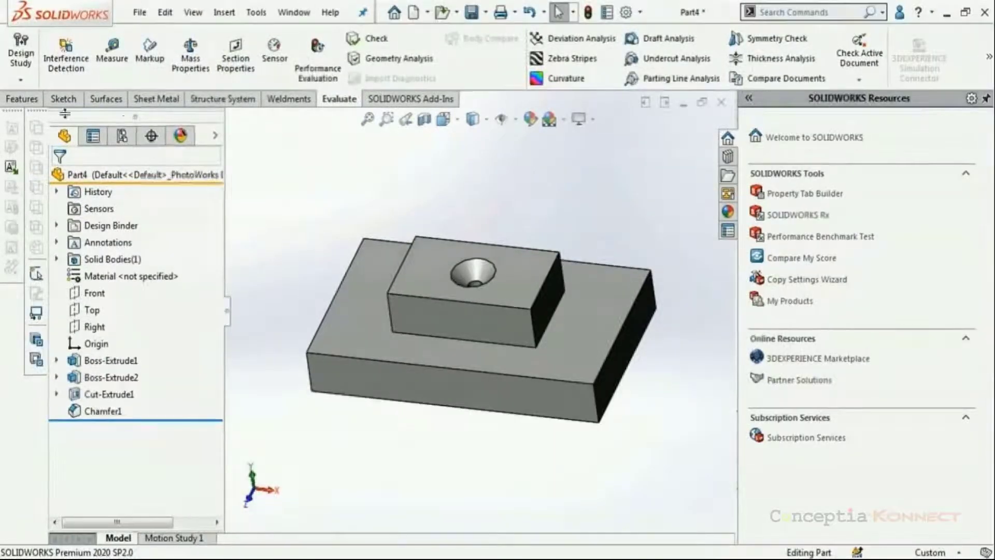
click(21, 99)
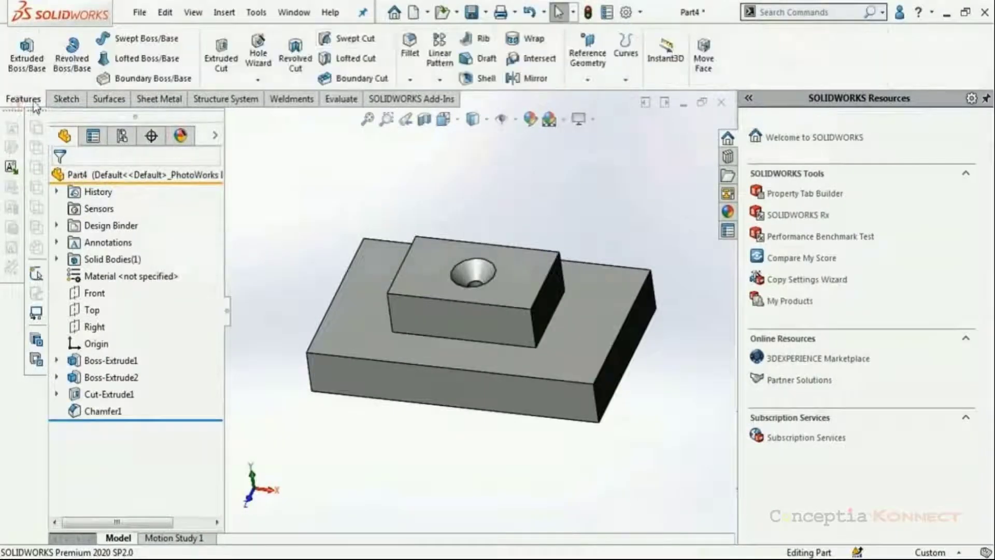
click(410, 57)
scroll(461, 347, down, 4)
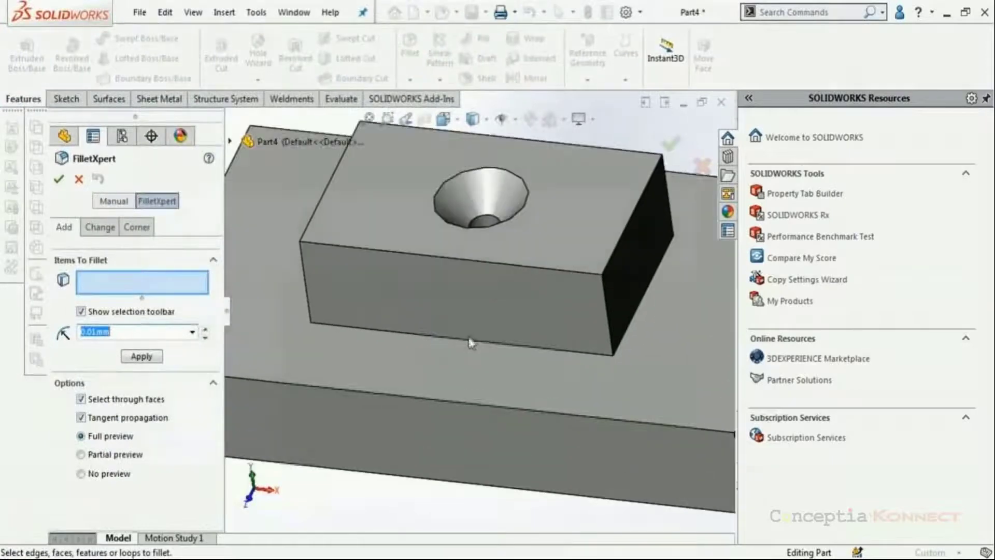
click(470, 341)
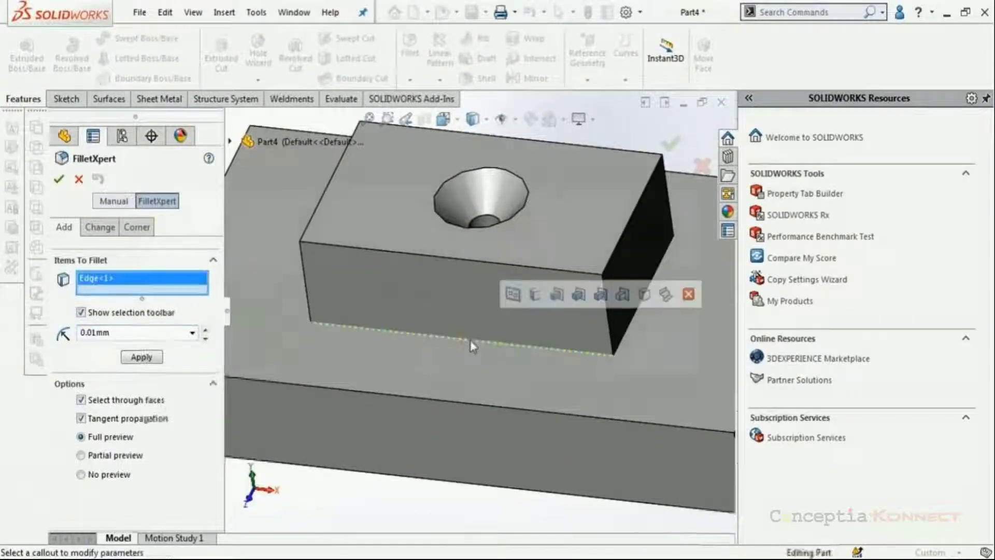
click(141, 357)
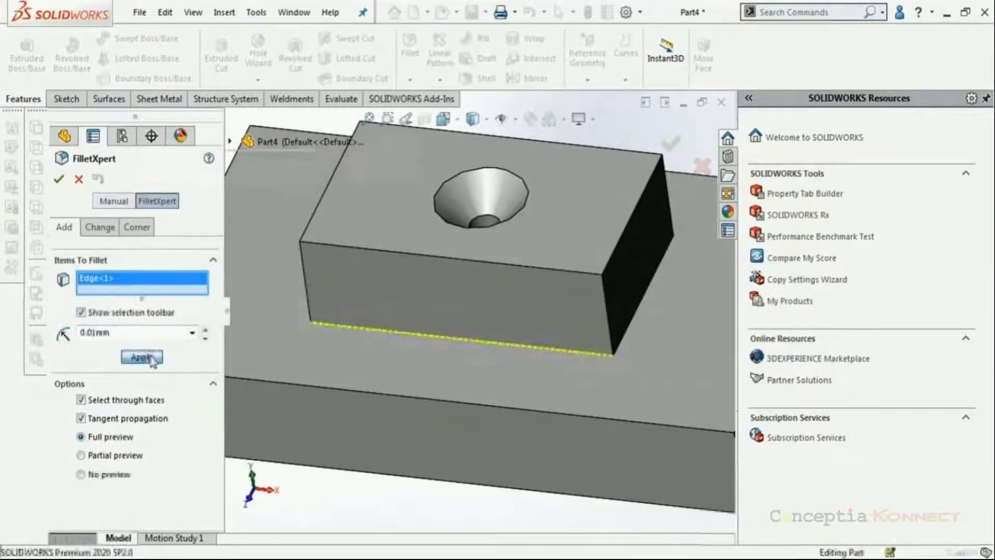
click(59, 180)
scroll(386, 319, down, 2)
scroll(575, 299, up, 4)
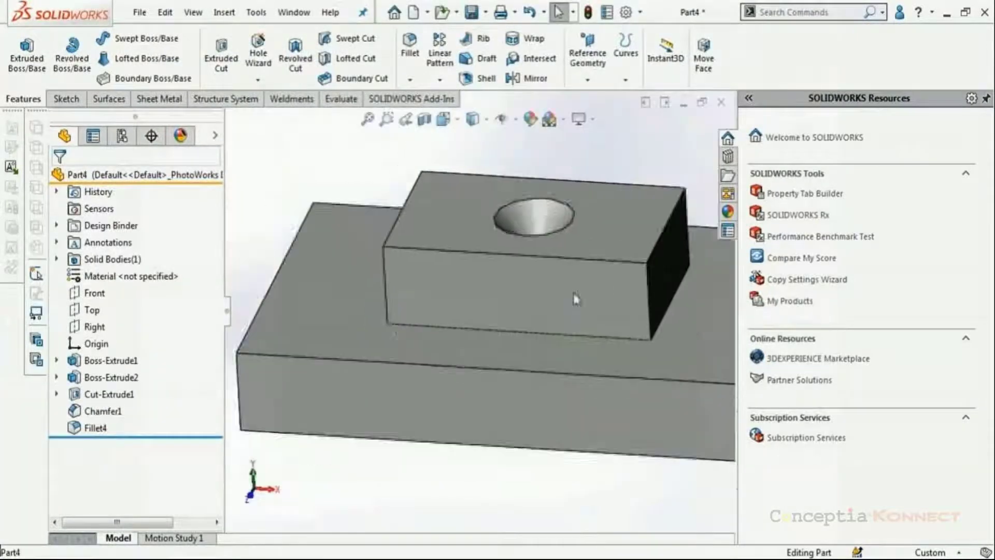
middle_drag(575, 299, 511, 262)
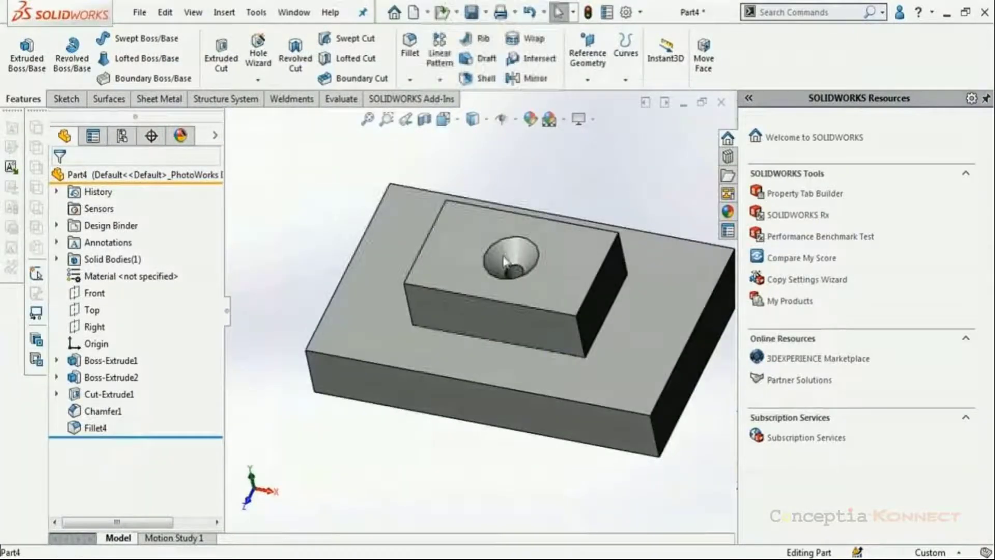
Step: Run a geometry analysis of the filleted part with 0.10 mm limits for insignificant geometry and 5 deg limits for sharp angles
click(331, 102)
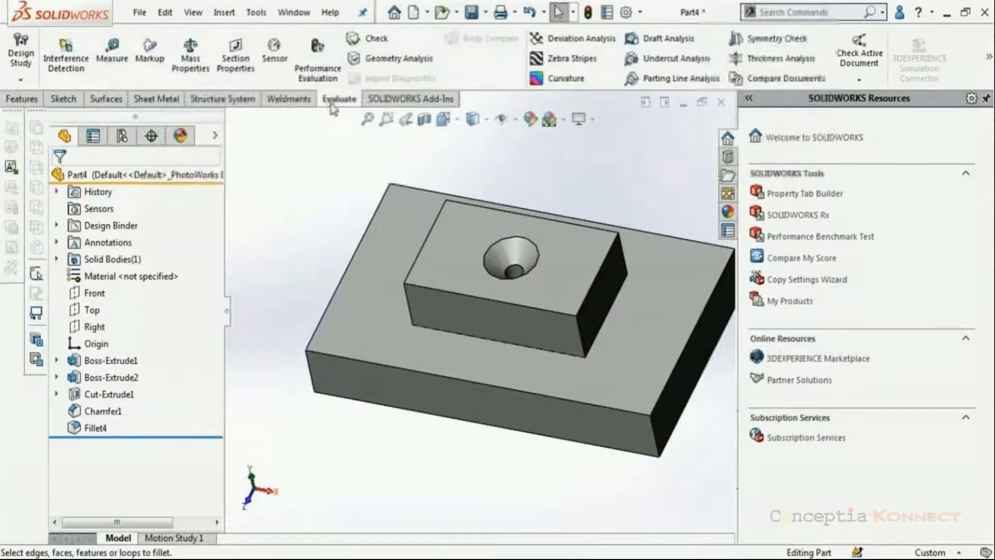
click(380, 62)
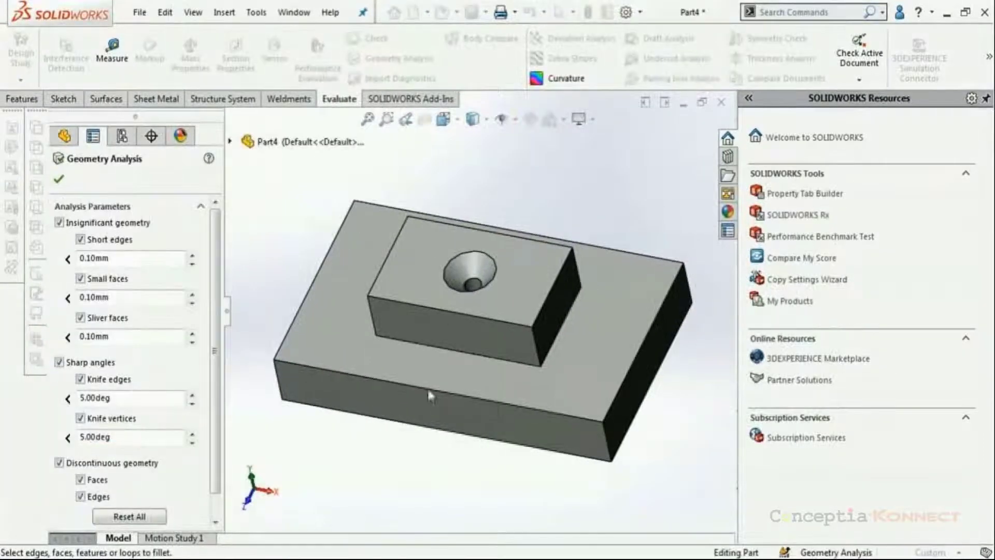
scroll(216, 363, down, 1)
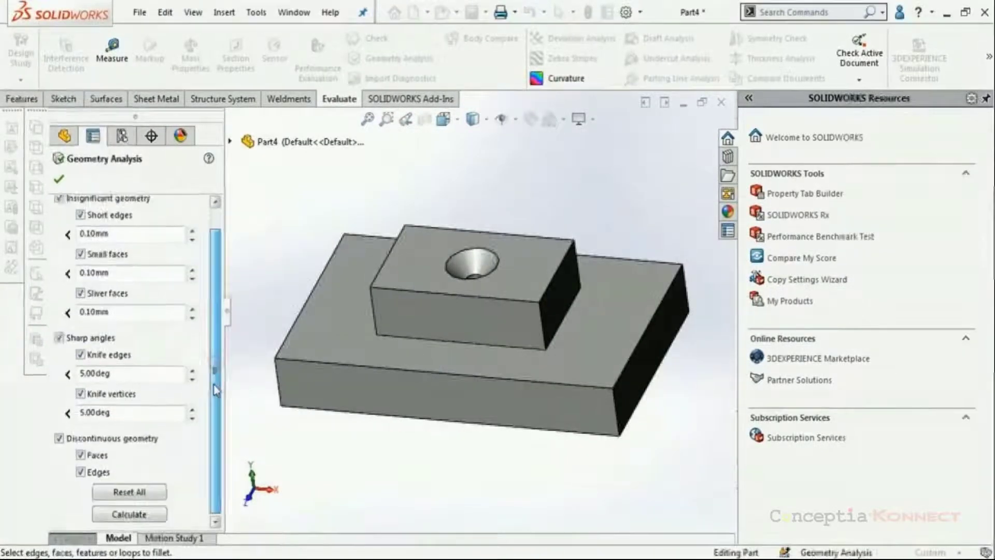
click(135, 513)
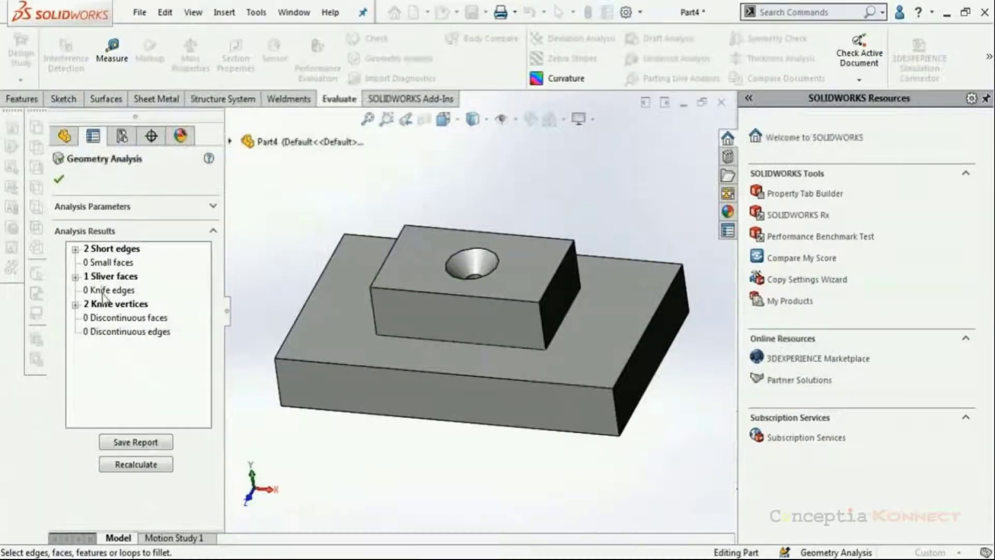
Step: Examine the first short edge in the analysis results close up at the end of the fillet
click(76, 250)
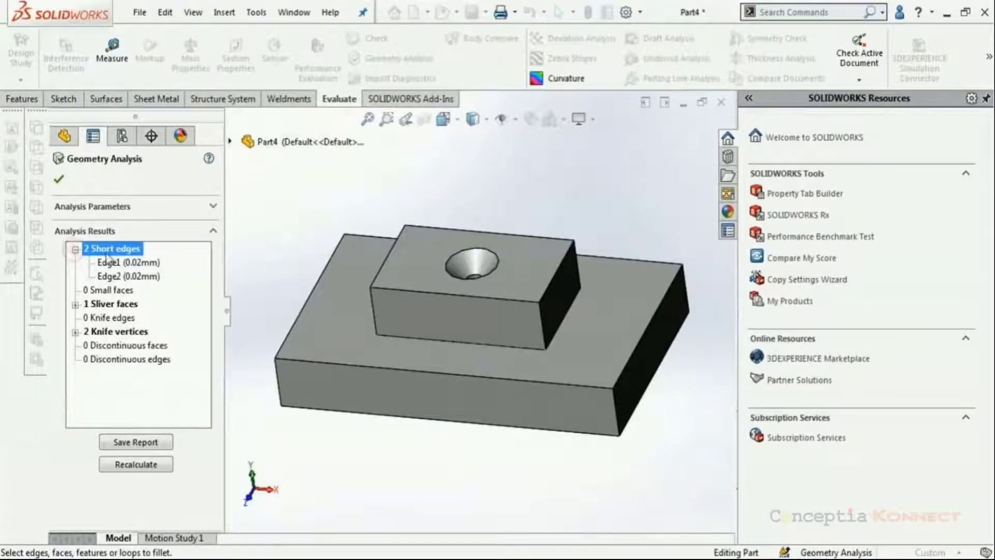
click(121, 265)
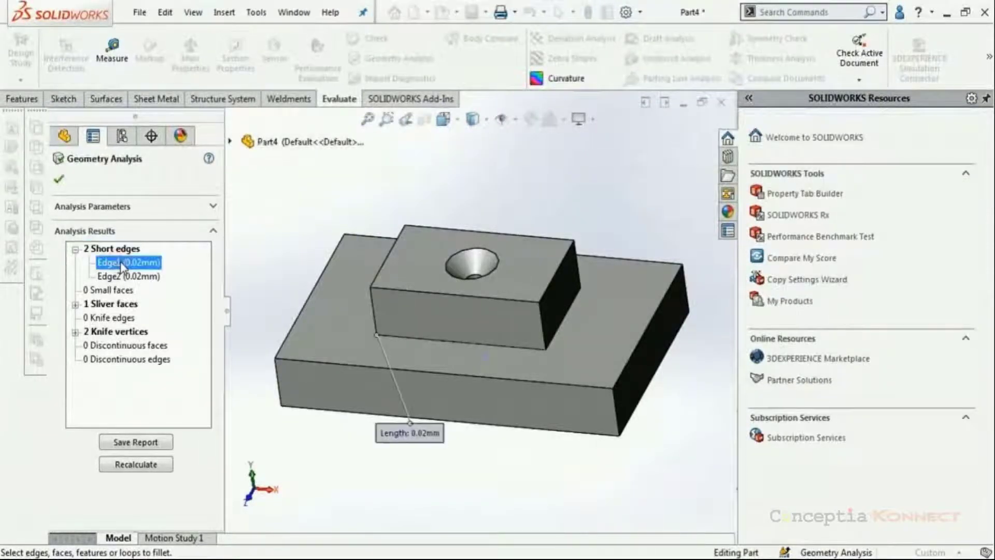
click(386, 120)
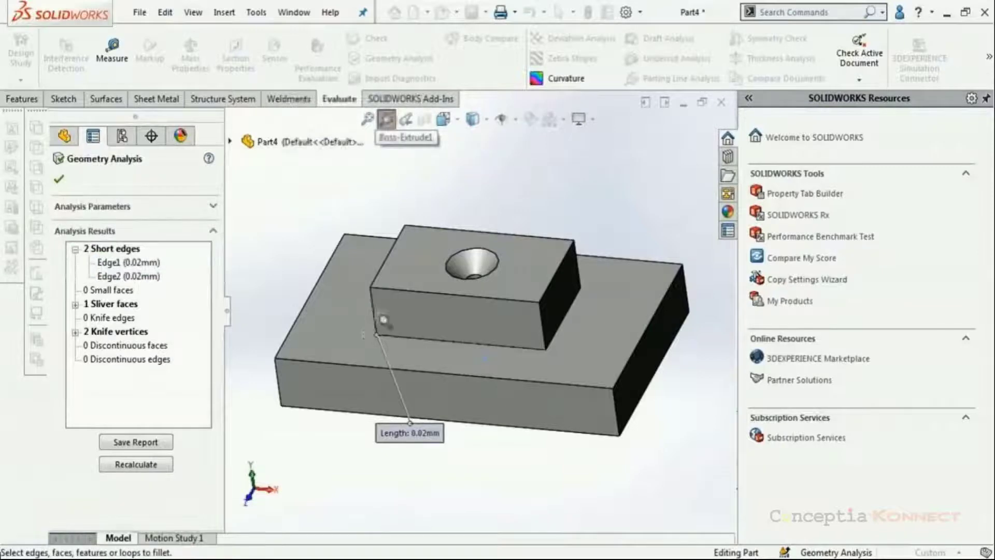
drag(365, 322, 389, 356)
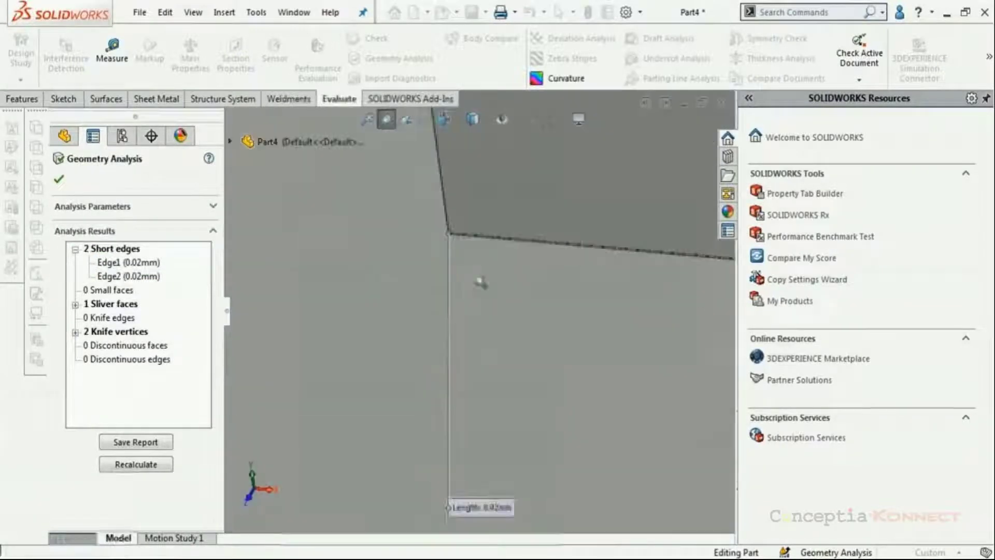
drag(436, 217, 464, 254)
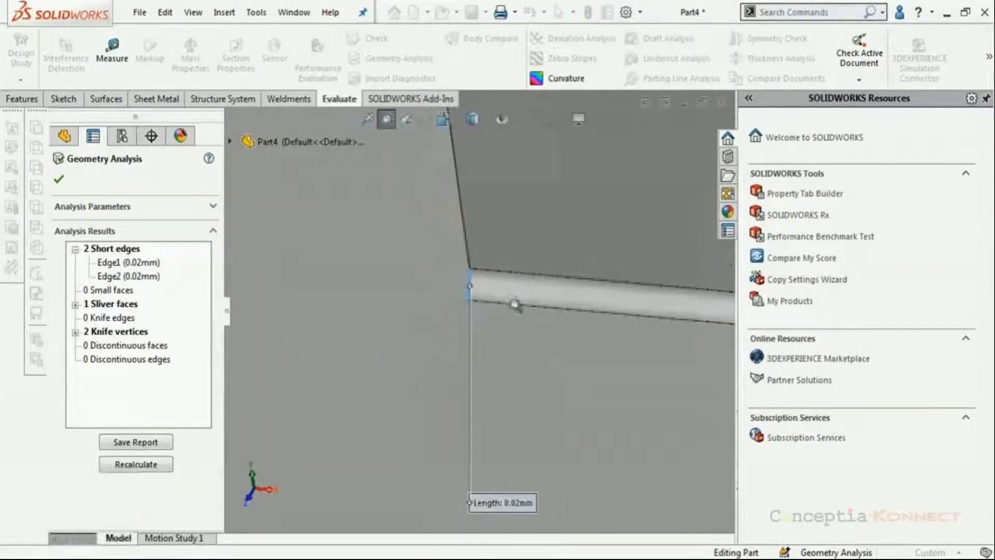
middle_drag(502, 303, 465, 298)
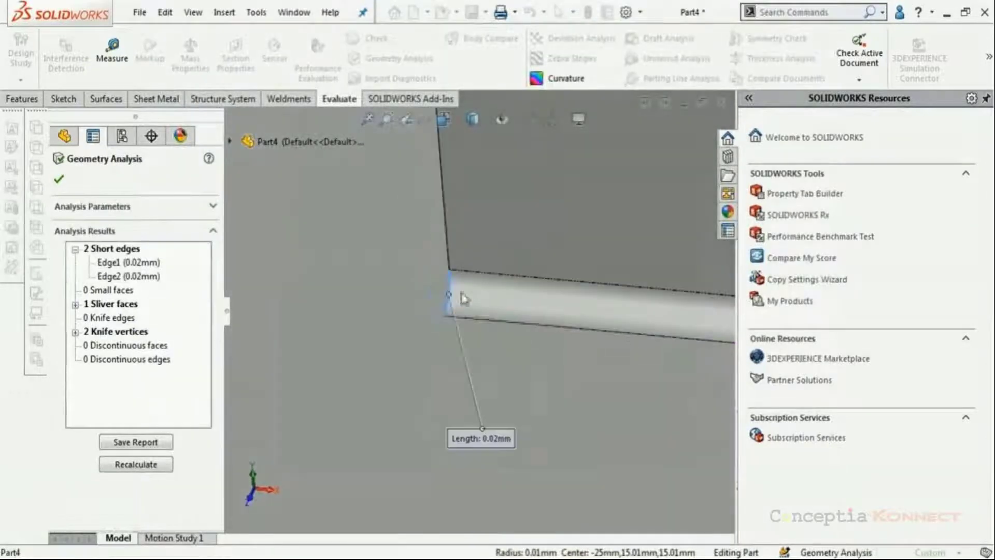
click(367, 119)
Step: Examine the sliver face from the analysis results along the base of the raised block
click(75, 304)
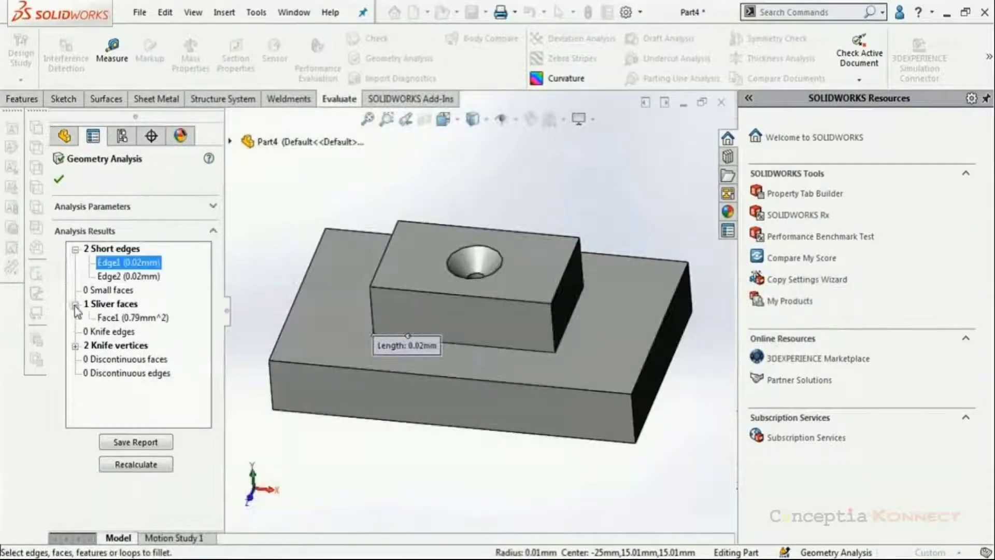
click(129, 318)
scroll(443, 317, down, 10)
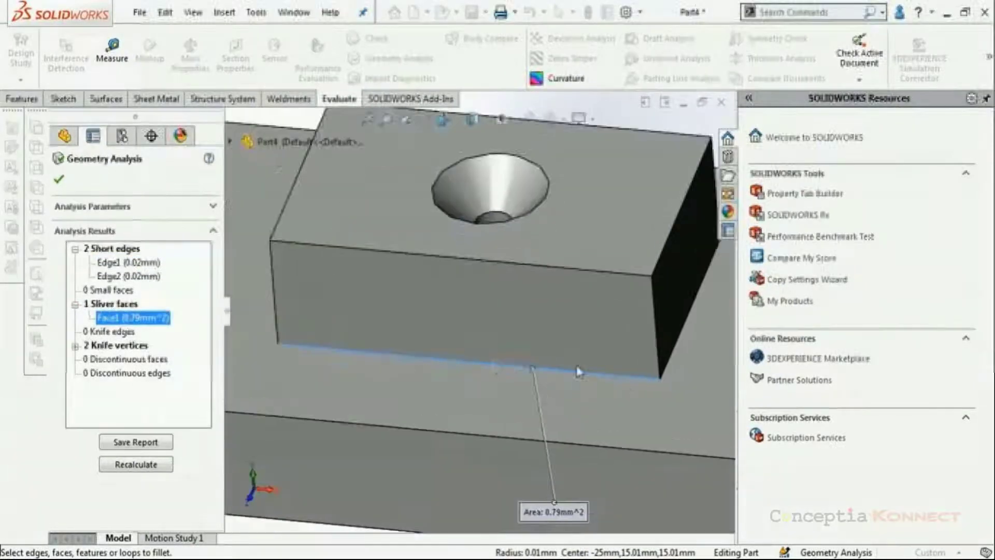
scroll(598, 311, down, 5)
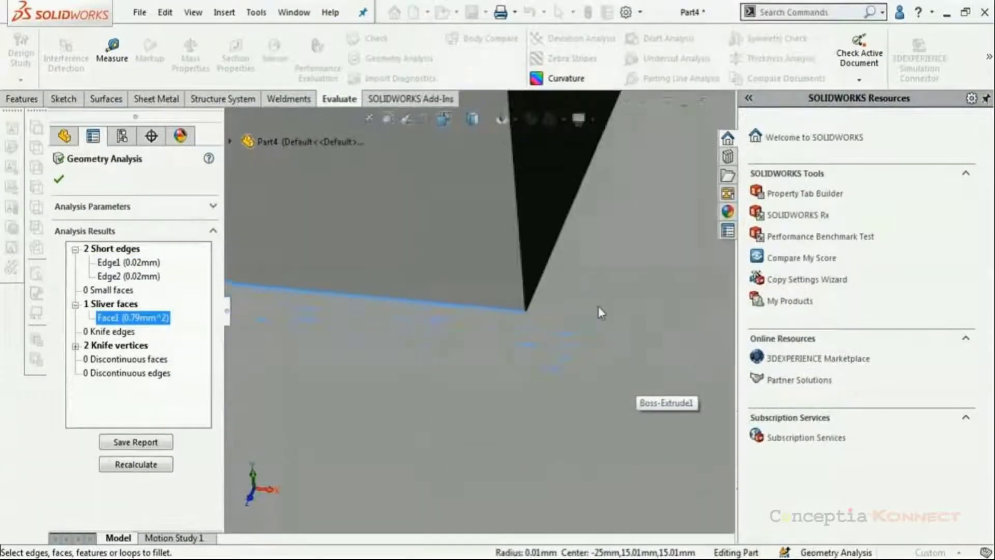
scroll(546, 352, up, 3)
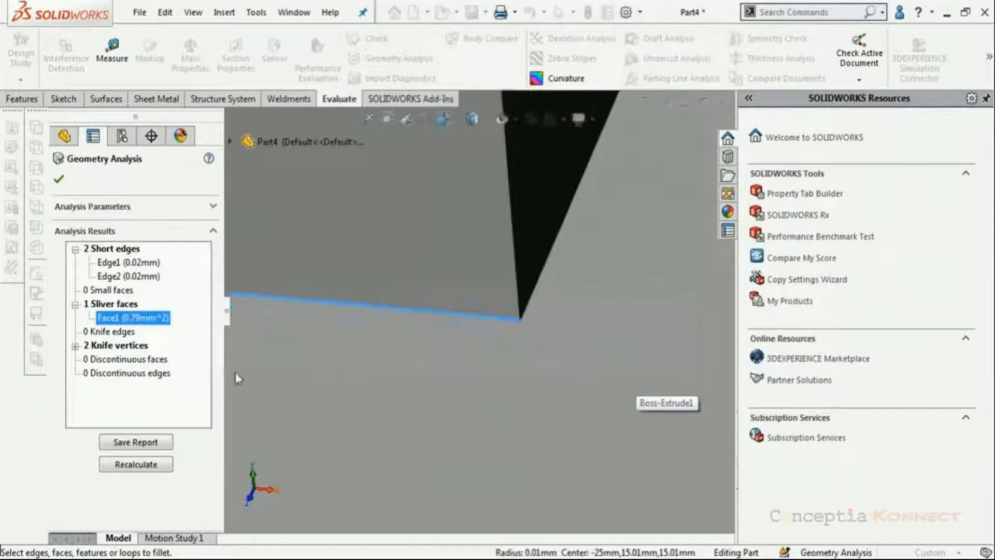
click(368, 120)
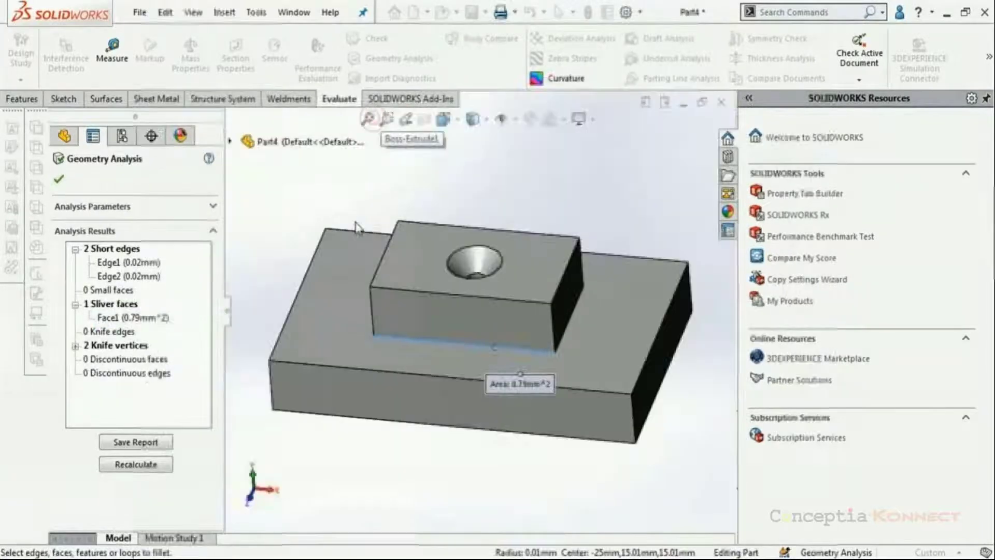
Step: Examine the first knife vertex close up at the block's lower corner and close the geometry analysis
click(75, 346)
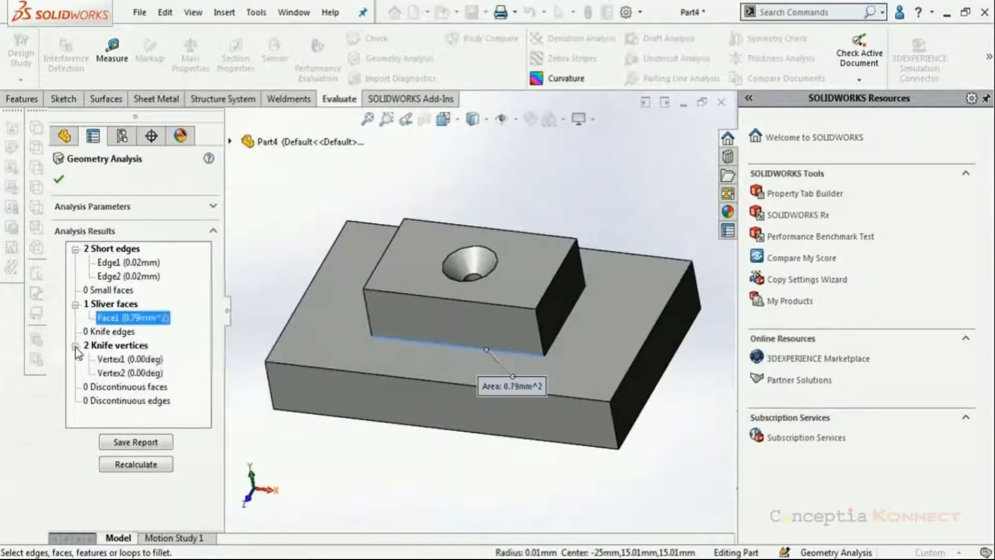
click(121, 361)
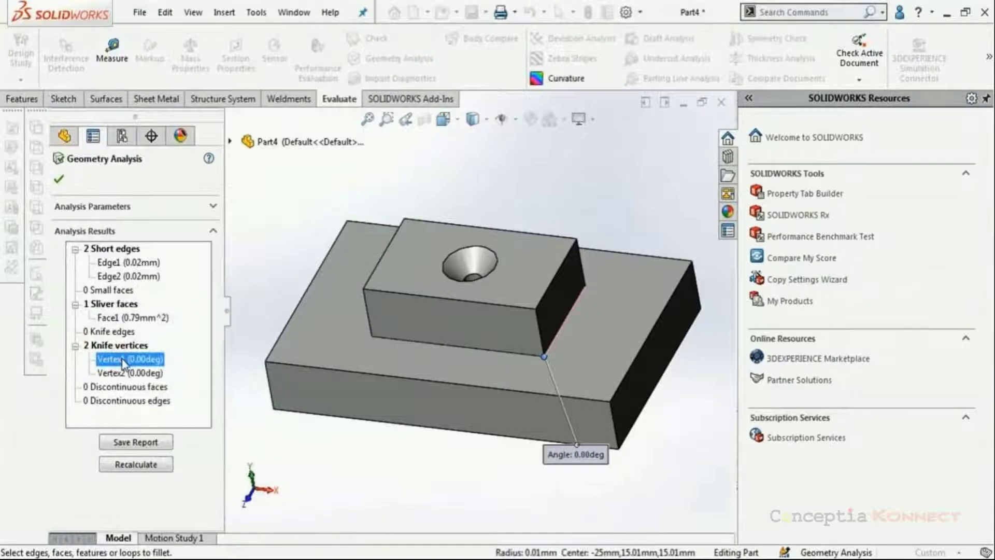
click(387, 119)
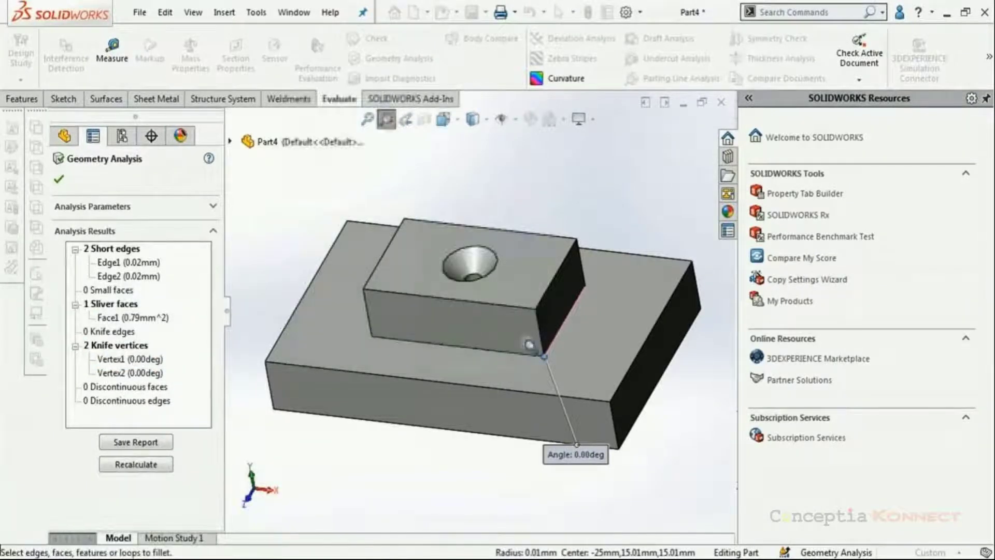
drag(536, 350, 550, 369)
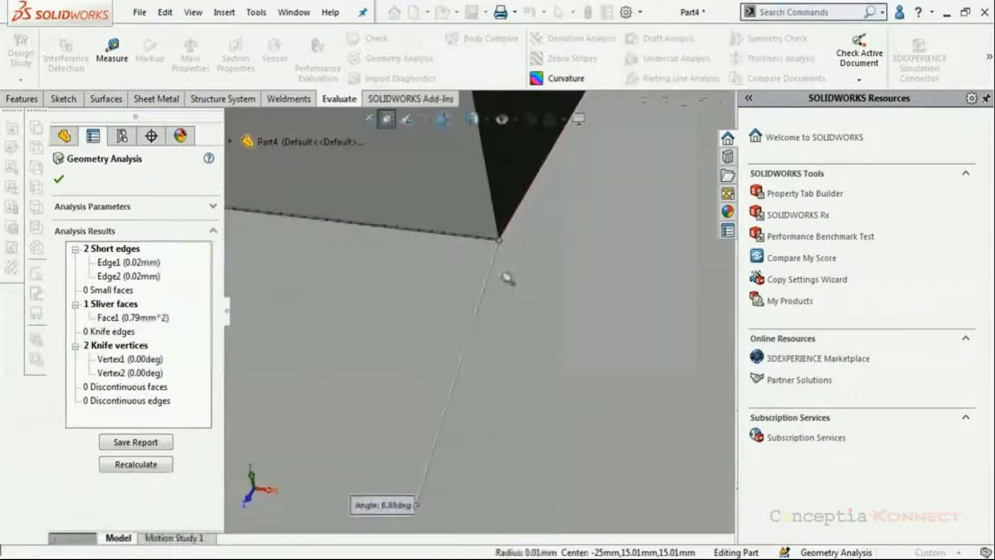
drag(495, 243, 505, 253)
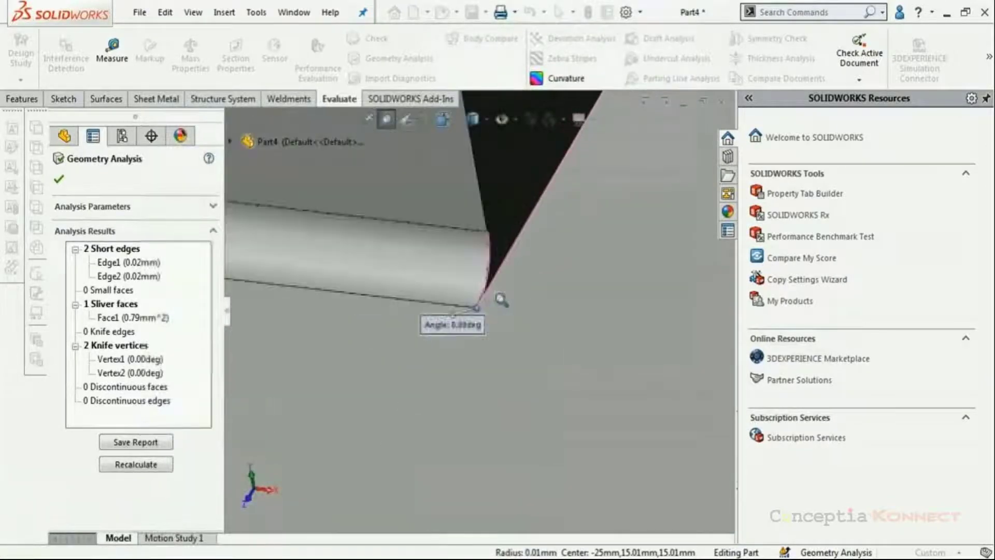
middle_drag(507, 297, 454, 278)
click(367, 118)
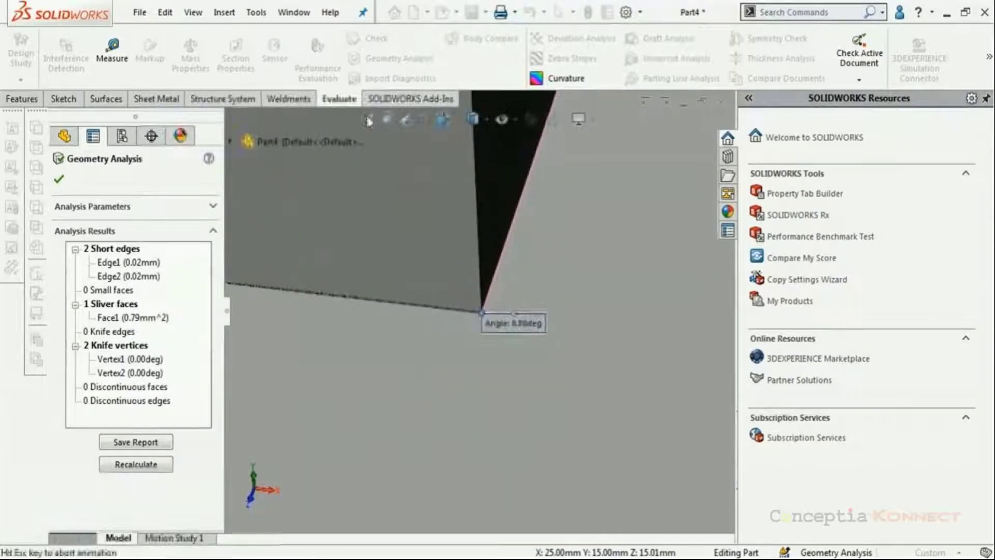
middle_drag(432, 305, 472, 339)
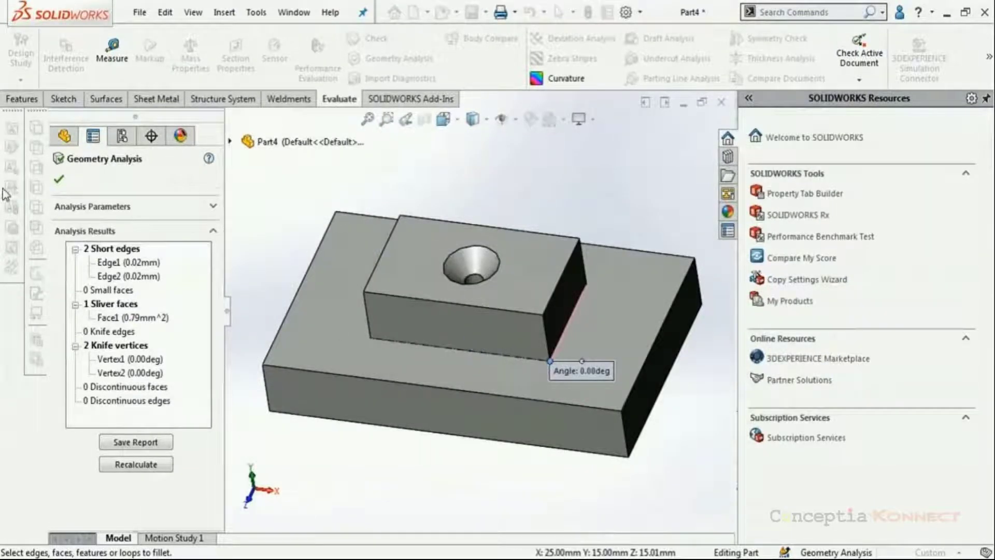
click(58, 180)
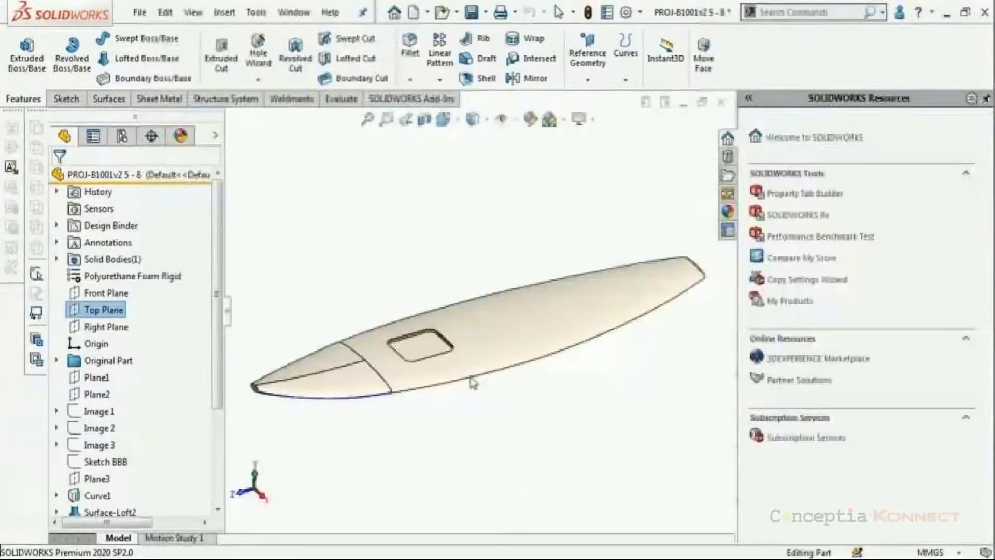
Step: Start a Symmetry Check of the board with manual face check, defined by the Right Plane as the single plane
middle_drag(469, 382, 462, 319)
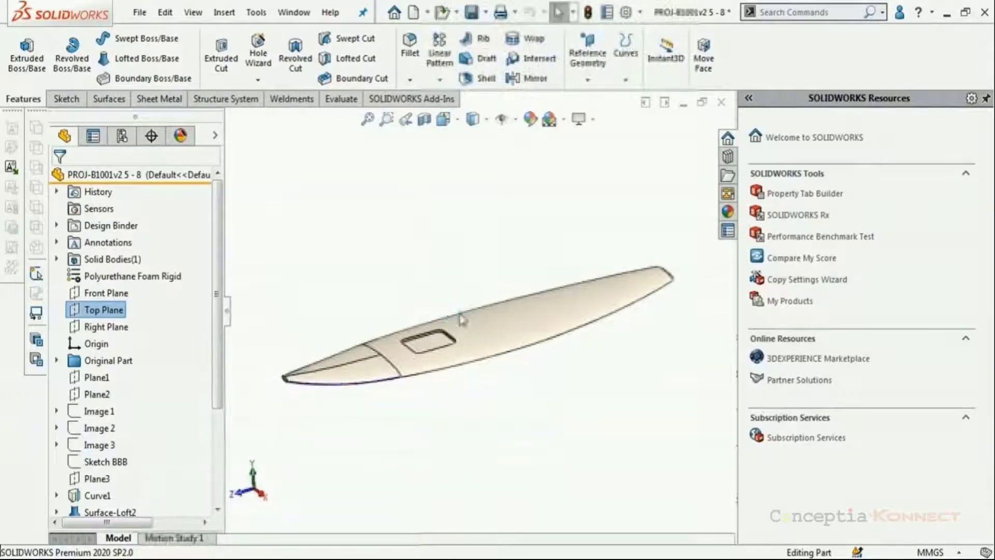
click(340, 99)
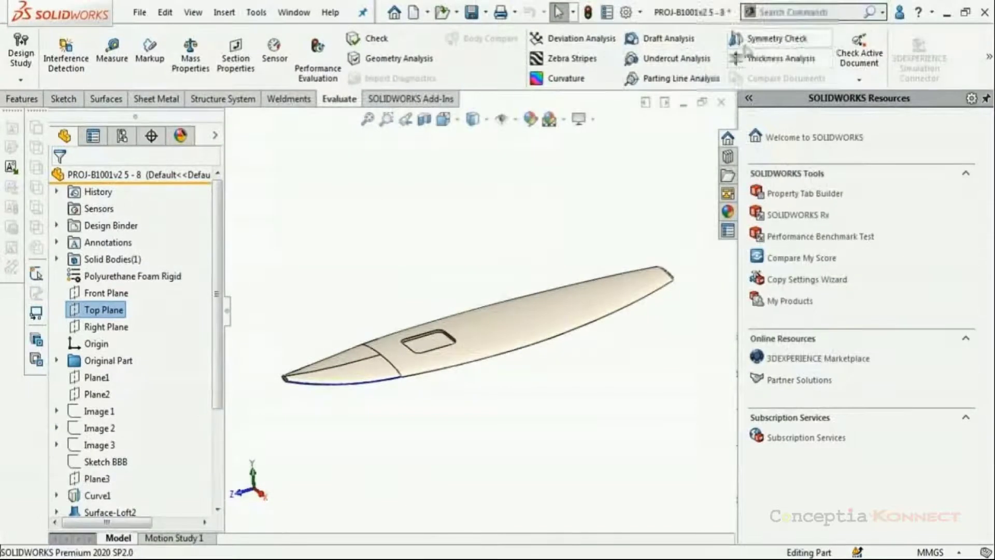
click(746, 42)
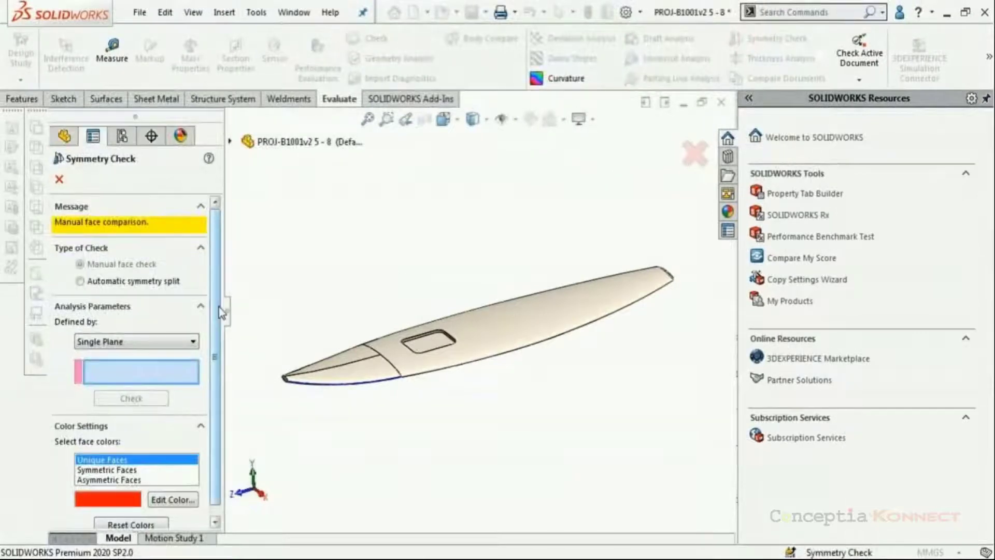
scroll(213, 309, down, 1)
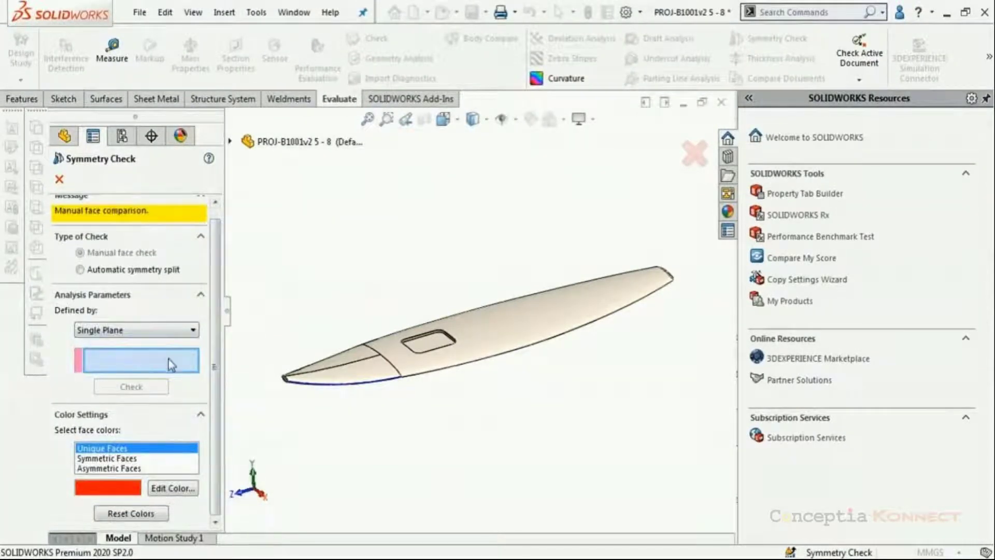
click(230, 141)
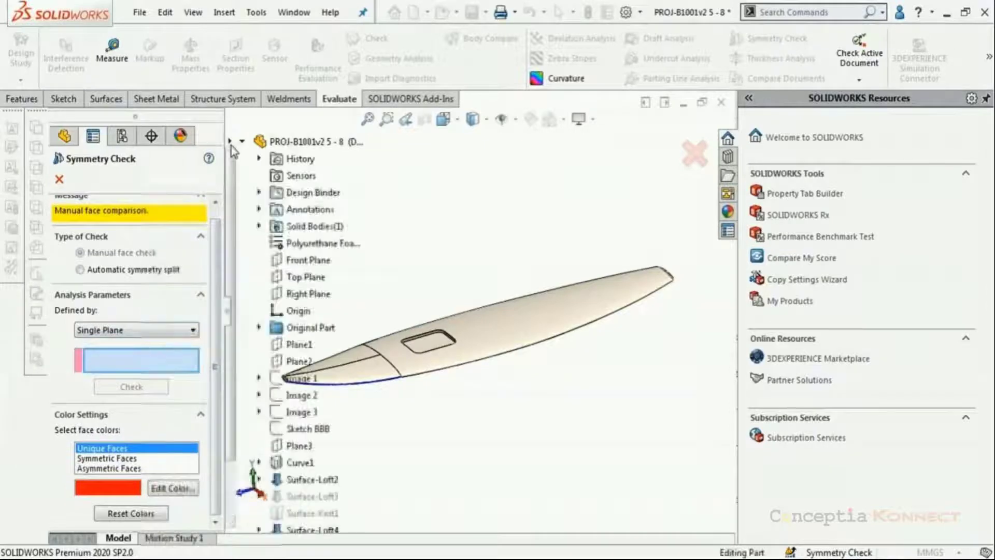
click(310, 295)
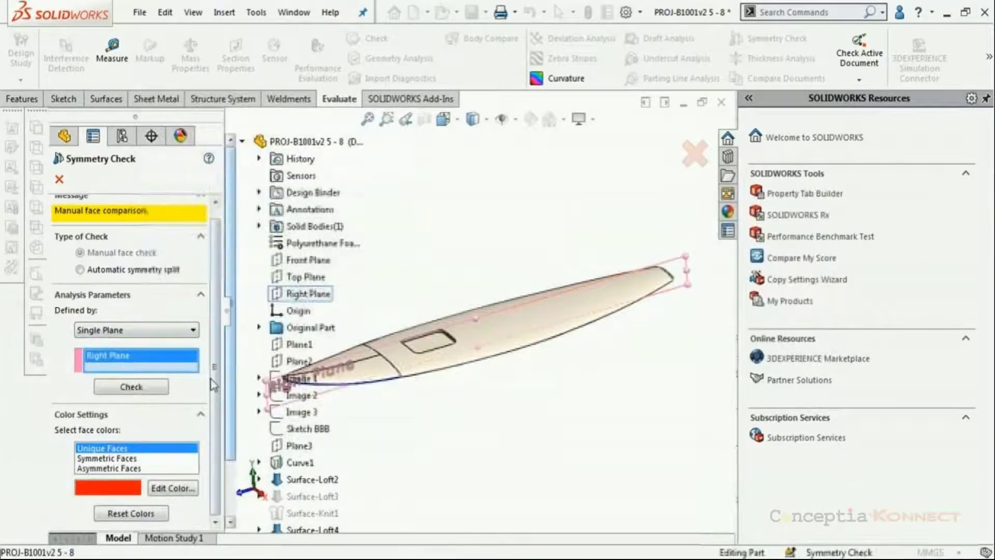
Step: Review the colors assigned to unique, symmetric and asymmetric faces in the Symmetry Check settings
click(117, 459)
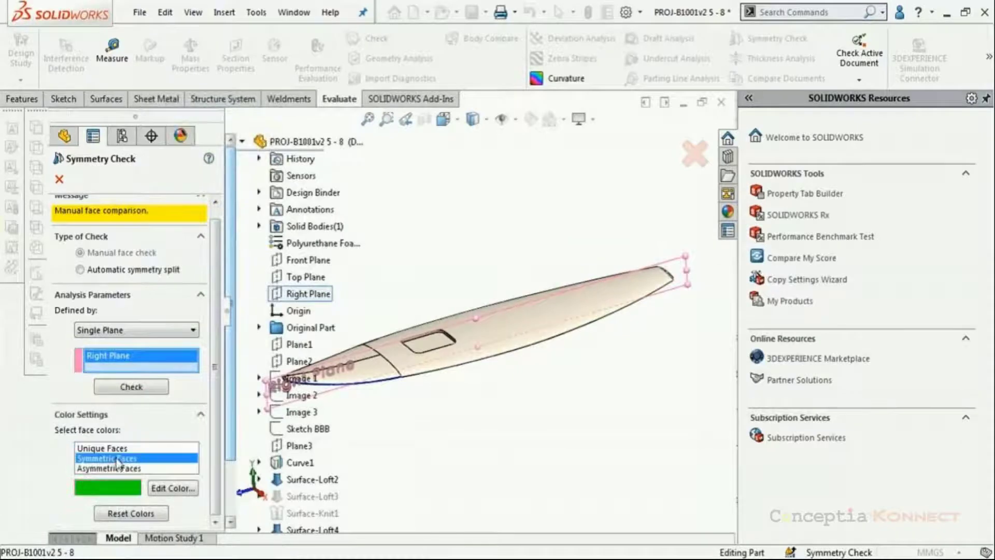
click(124, 469)
click(134, 459)
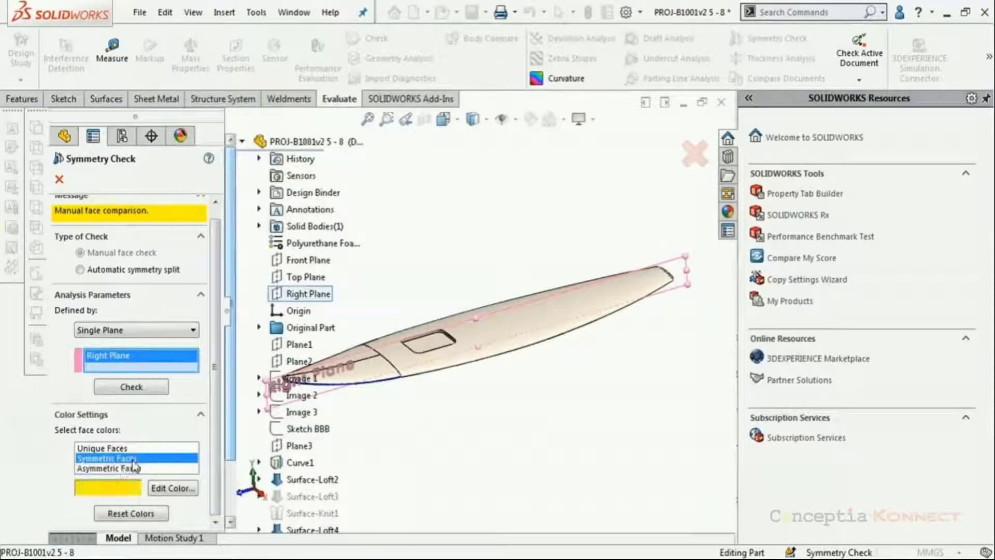
click(130, 449)
click(134, 459)
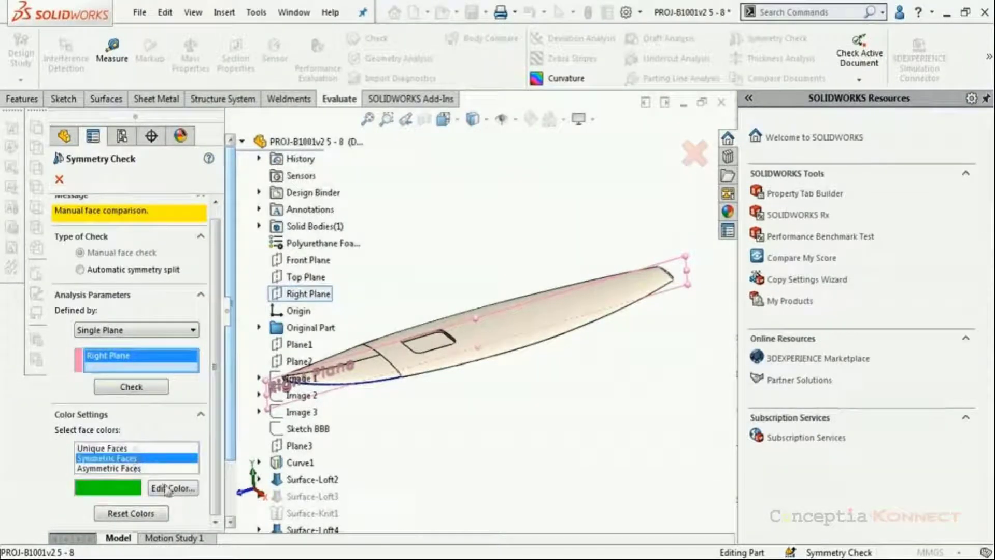
click(143, 469)
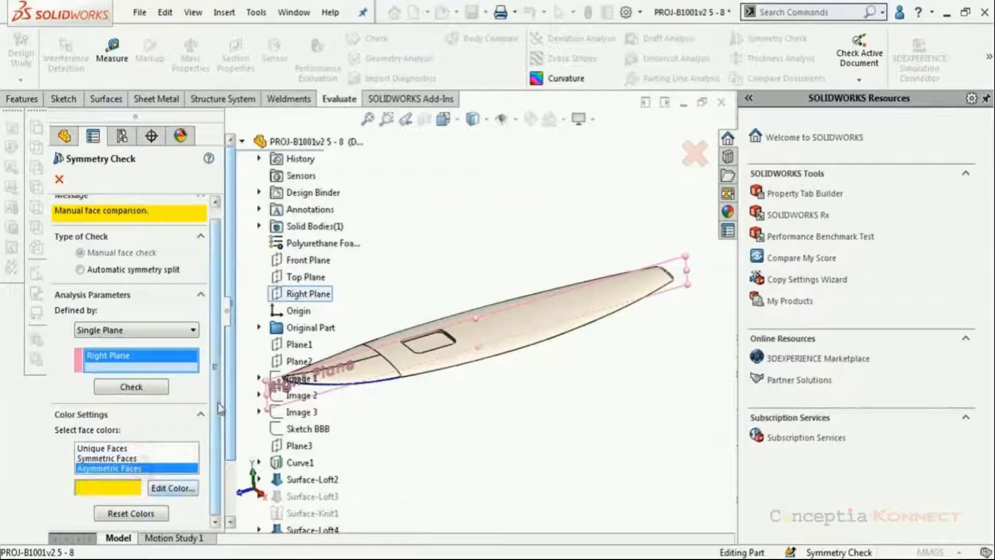
Step: Run the symmetry check about the Right Plane and examine the color-coded faces across the board
click(132, 387)
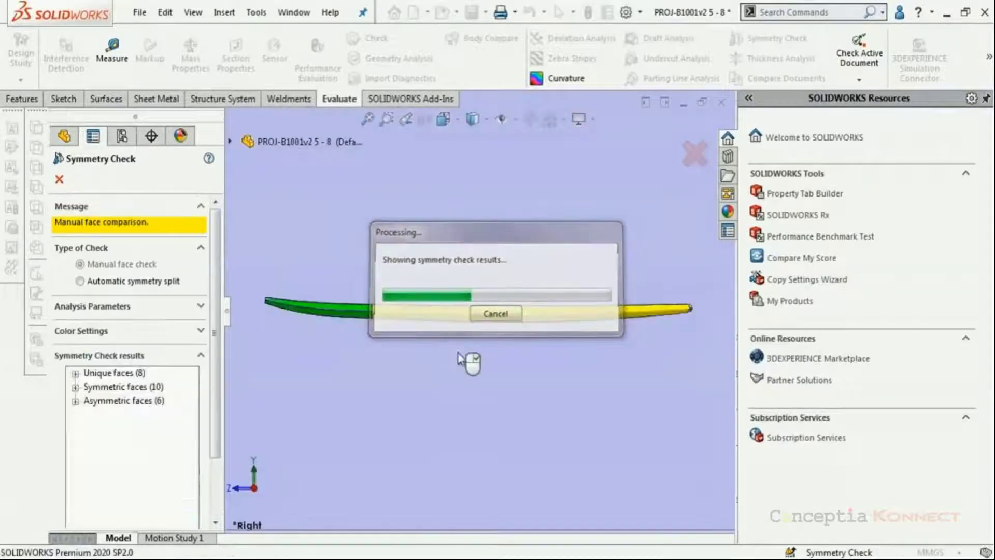
middle_drag(461, 358, 470, 377)
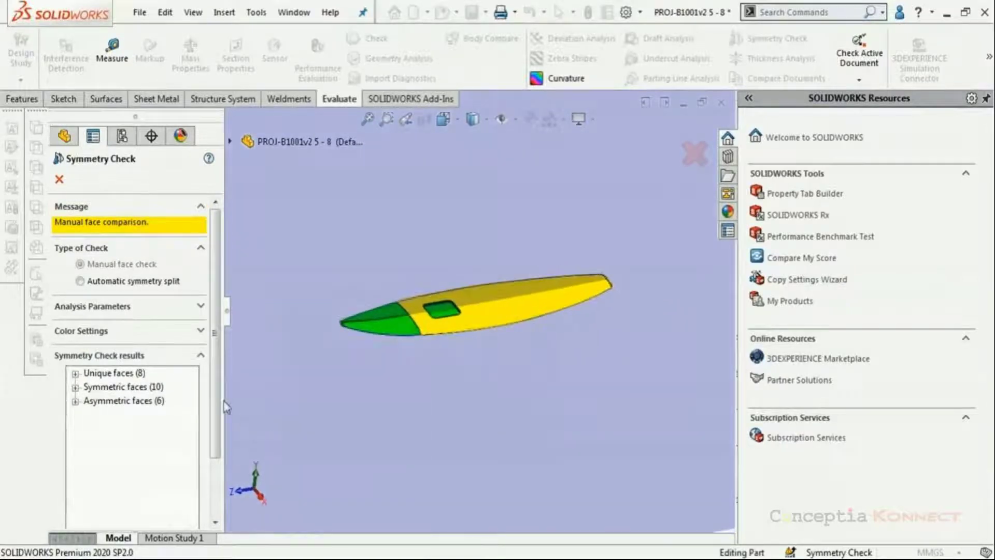
middle_drag(471, 295, 508, 311)
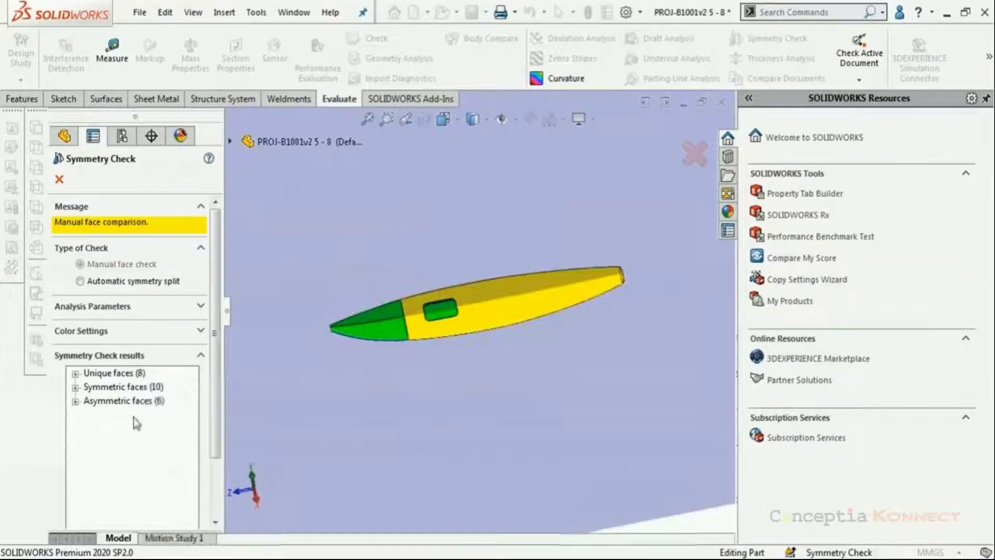
Step: Highlight the unique faces from the symmetry results and examine them close up at the board's tail
click(108, 373)
scroll(521, 321, down, 10)
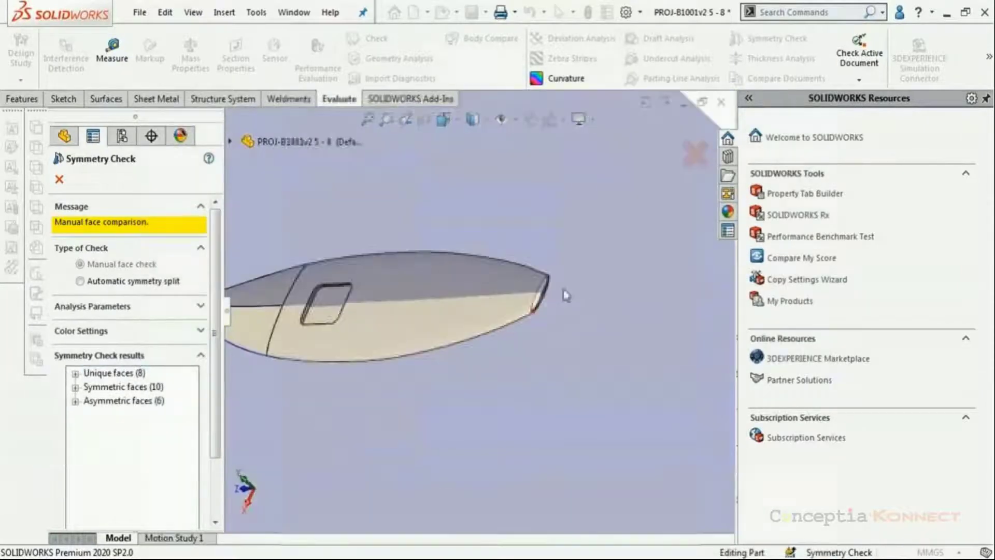
scroll(500, 313, up, 3)
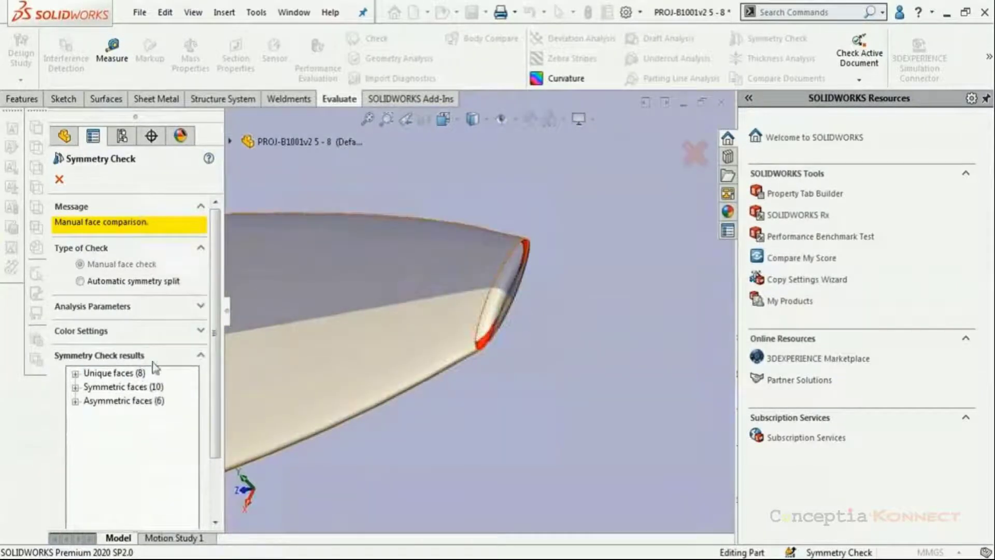
Step: Highlight the symmetric faces from the symmetry results and examine them around the board's pocket
click(123, 387)
scroll(377, 360, up, 2)
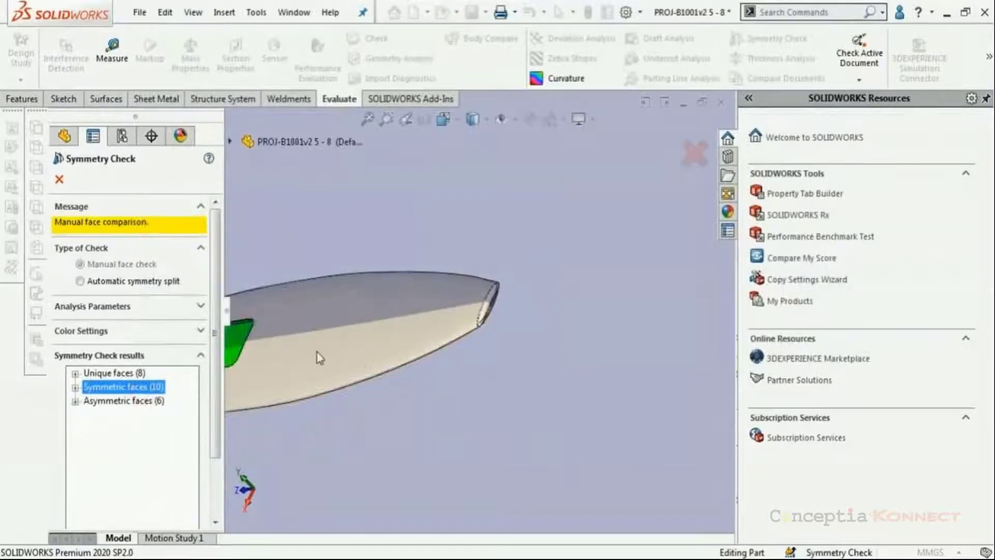
scroll(320, 358, up, 5)
middle_drag(332, 353, 489, 332)
Step: Highlight the asymmetric faces on the board, recheck the unique faces and close the Symmetry Check
click(146, 401)
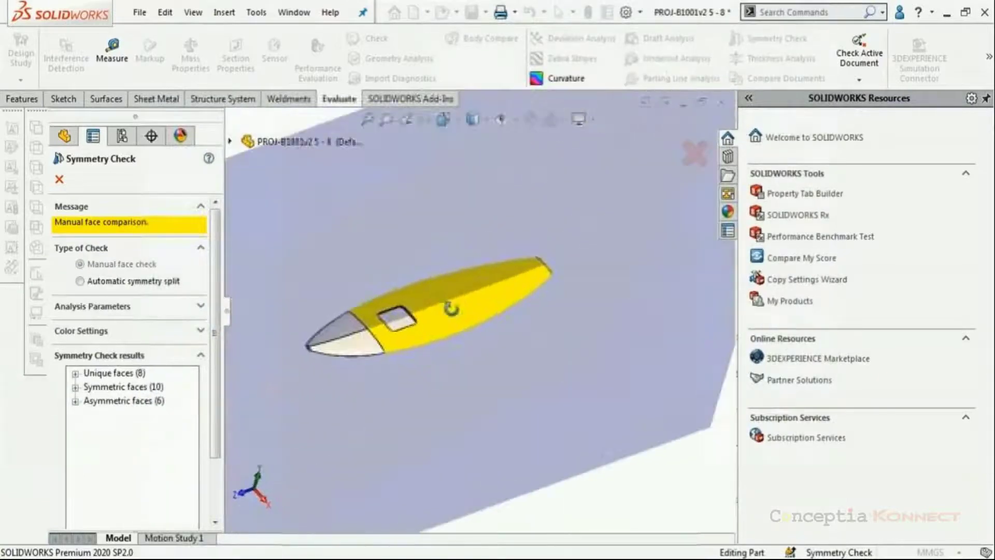
click(124, 374)
middle_drag(462, 293, 526, 285)
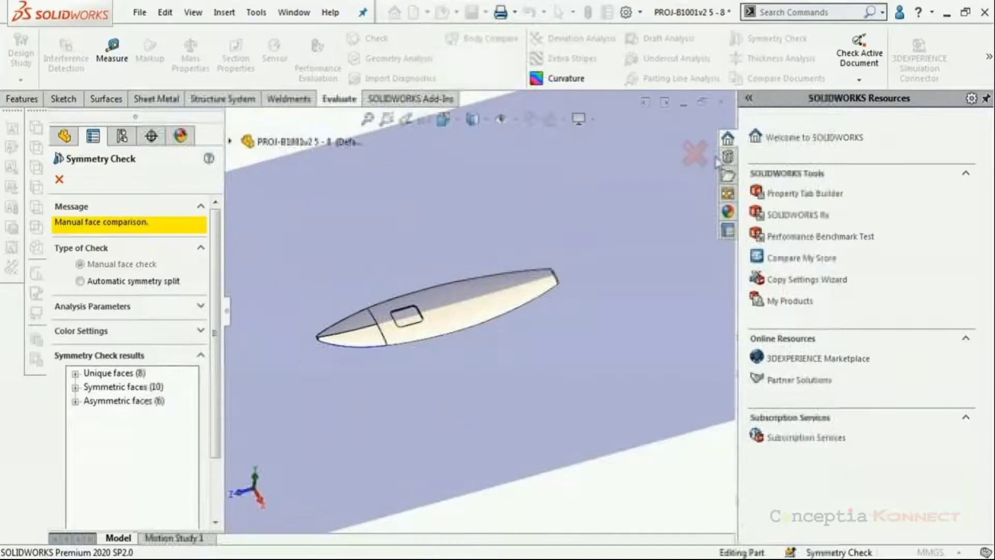
click(695, 153)
click(476, 324)
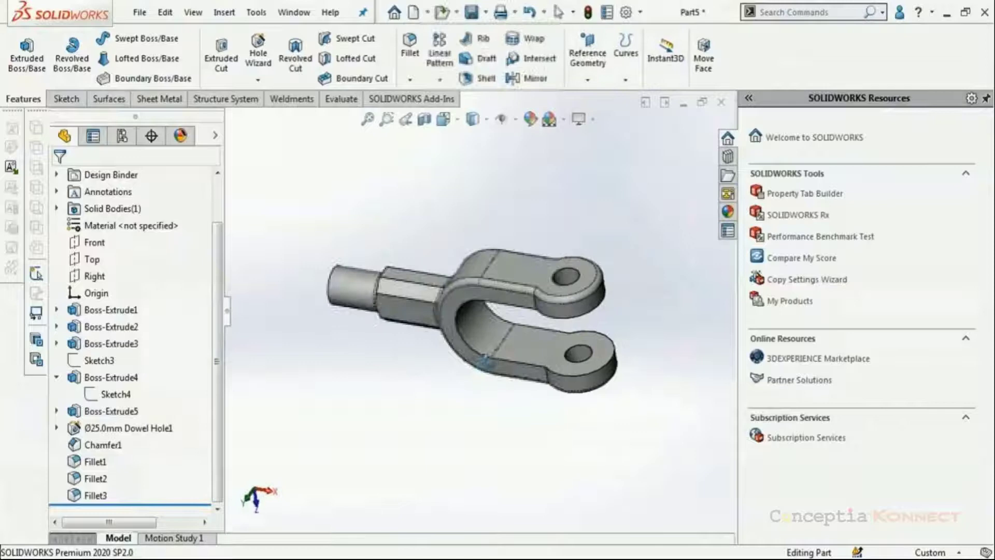
Step: Examine the fork part from several angles and start Power Select on it
middle_drag(487, 368, 506, 340)
scroll(506, 340, up, 3)
middle_drag(497, 307, 478, 305)
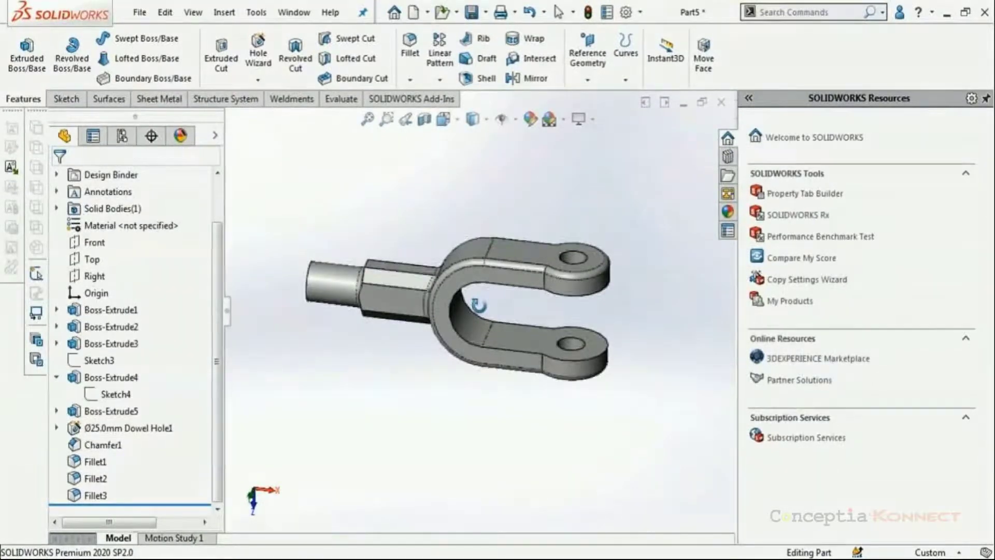
middle_drag(478, 305, 468, 311)
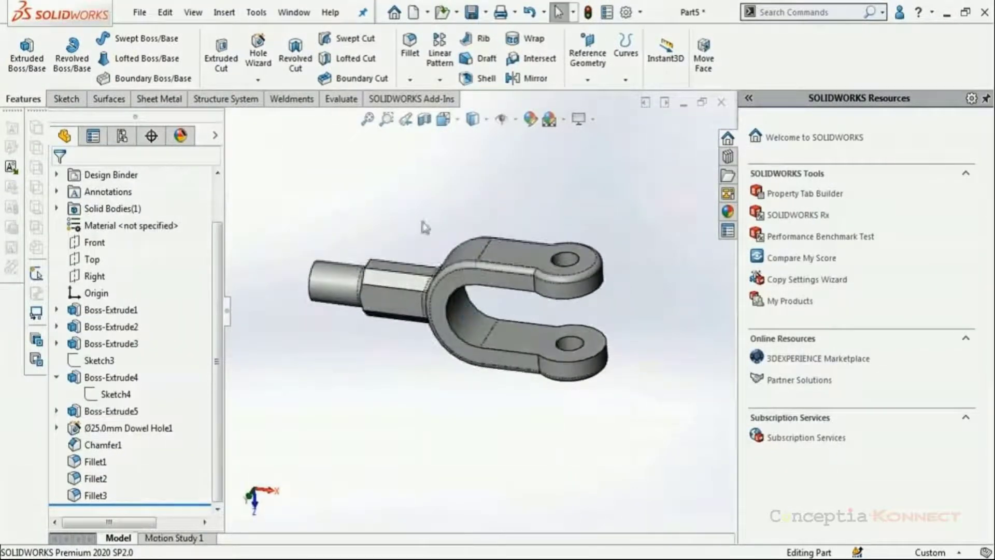
click(256, 12)
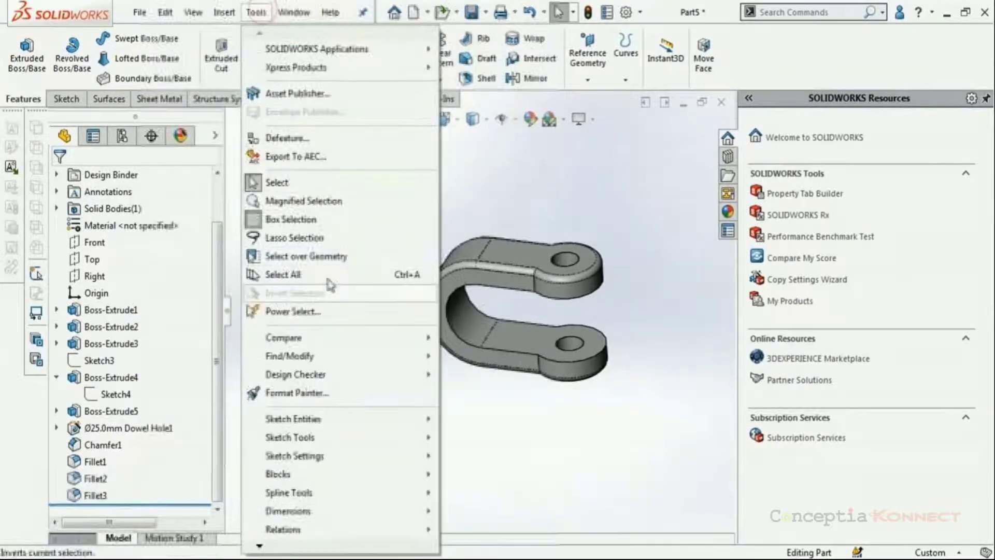
click(346, 313)
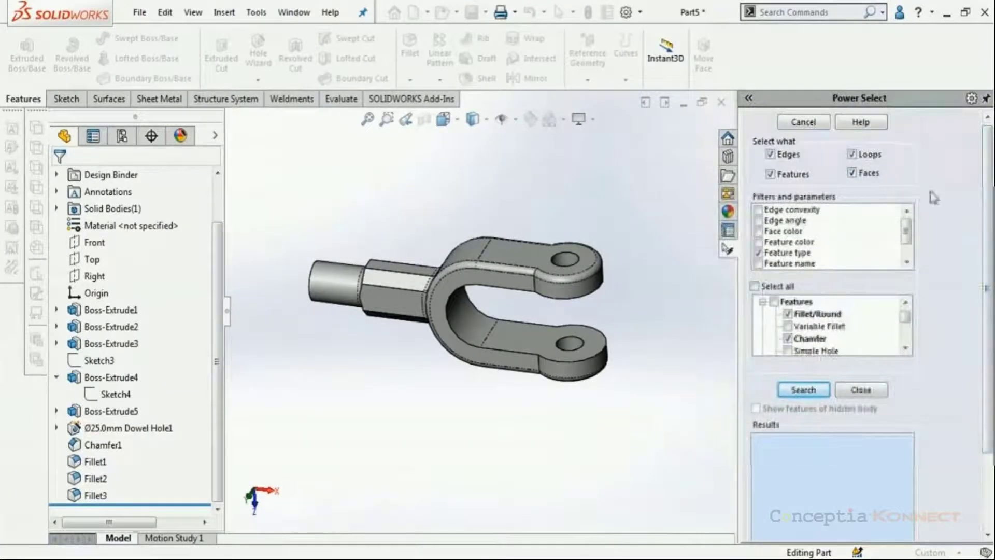
Step: Review the Power Select criteria, with Feature type filtering for Fillet/Round, Chamfer and Wizard Hole
scroll(988, 204, down, 1)
scroll(988, 204, down, 3)
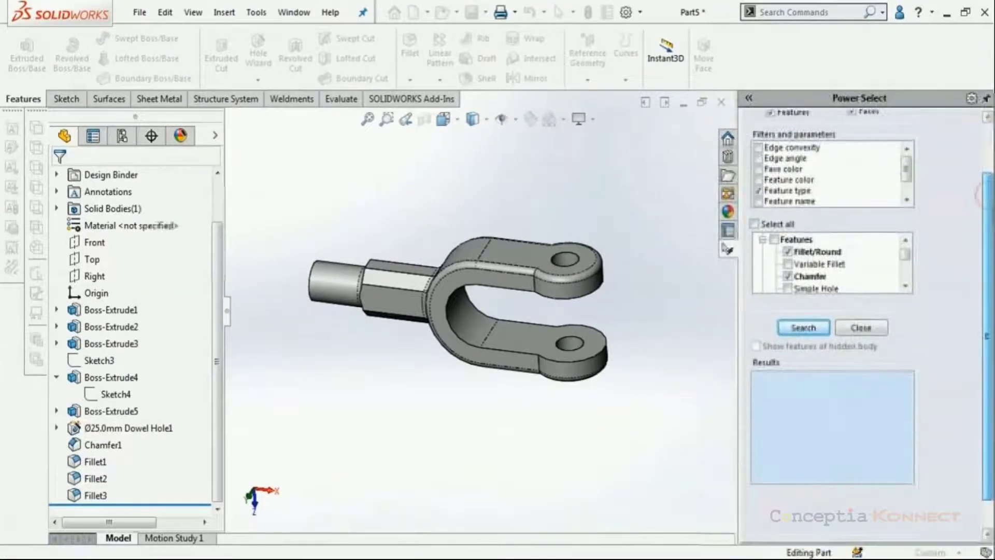
scroll(988, 205, up, 4)
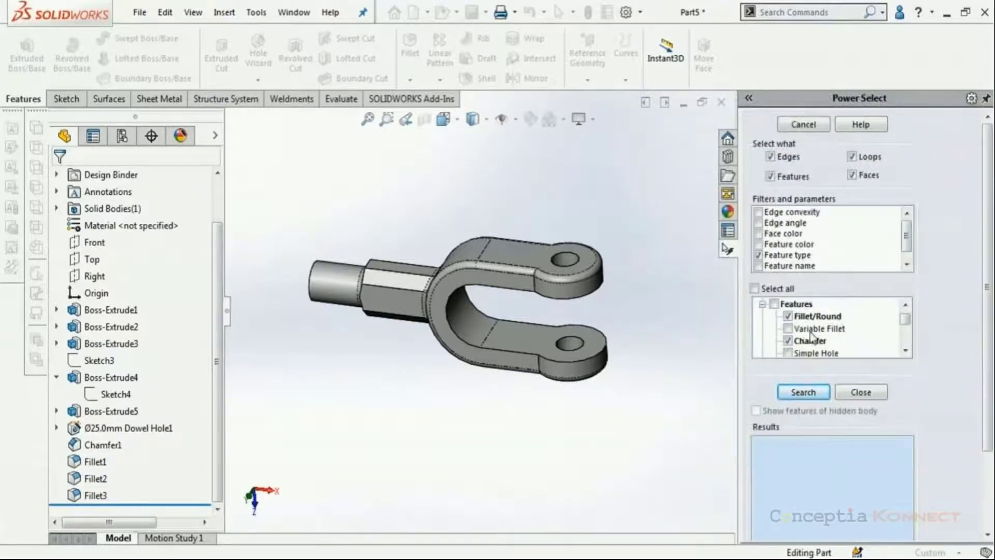
click(905, 351)
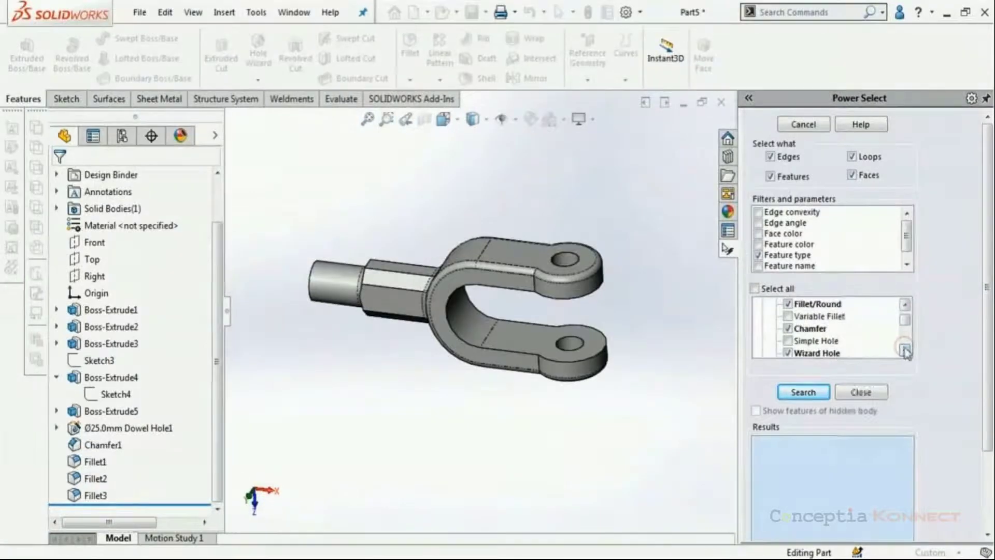
click(904, 307)
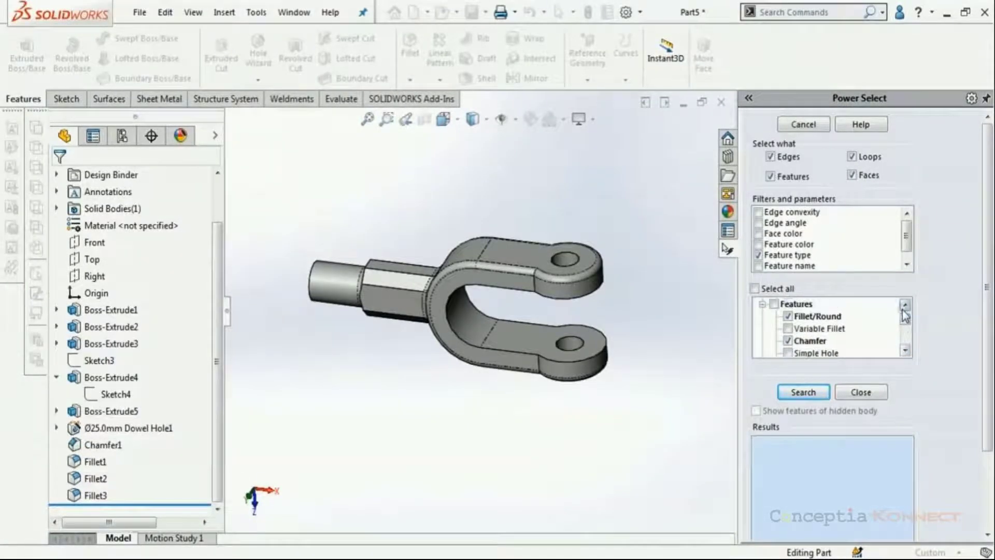
click(905, 351)
click(905, 351)
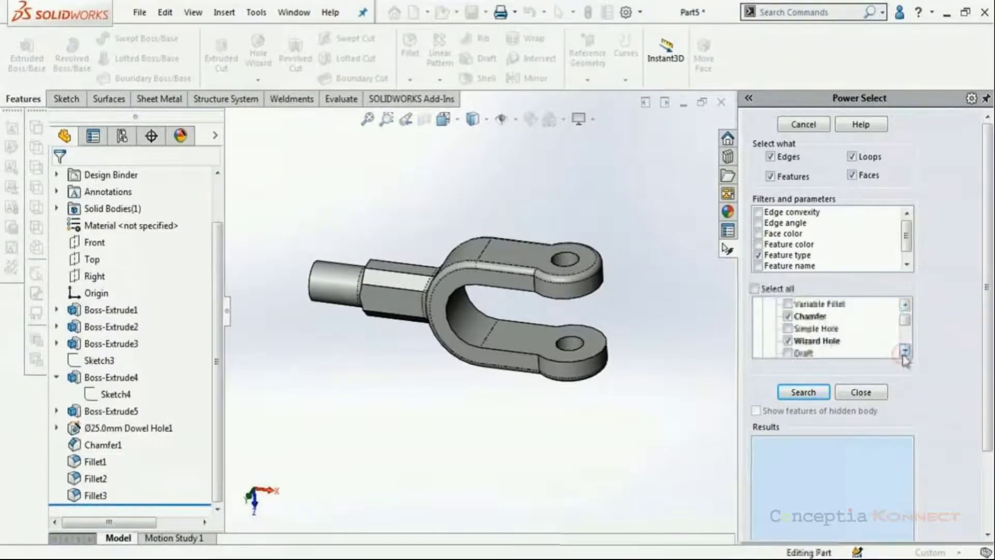
Step: Search the fork for fillet, chamfer and wizard hole features and close Power Select, keeping them selected
click(803, 392)
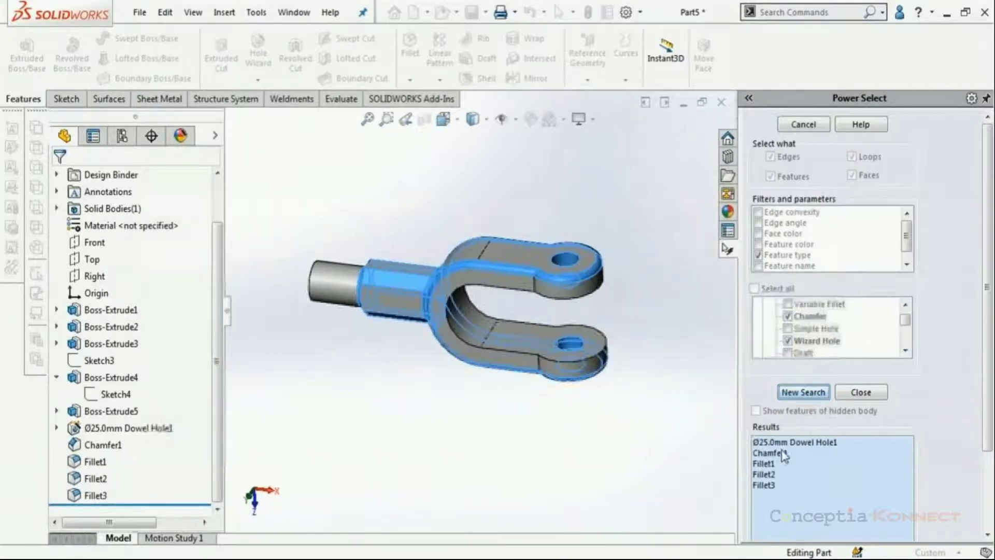
middle_drag(622, 404, 645, 440)
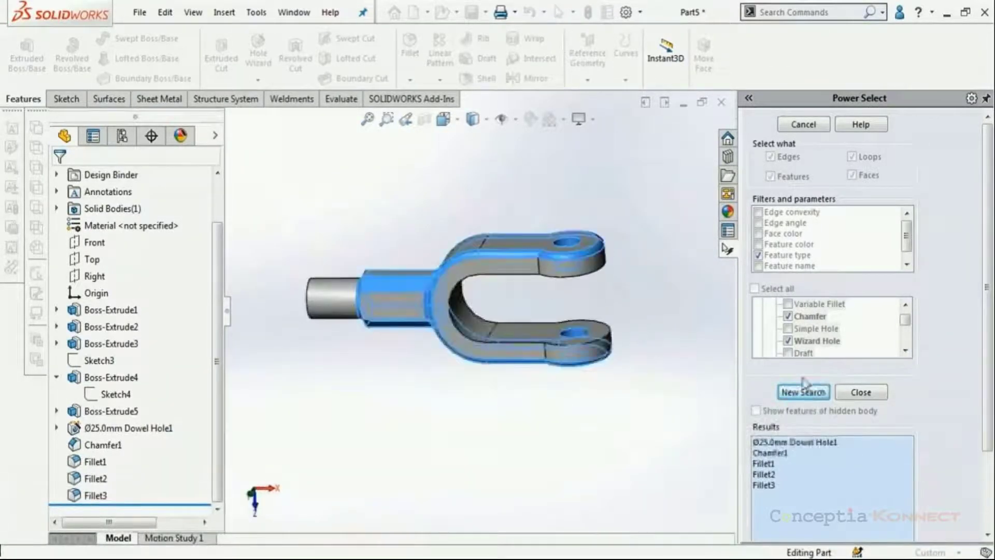
click(861, 392)
middle_drag(536, 379, 553, 402)
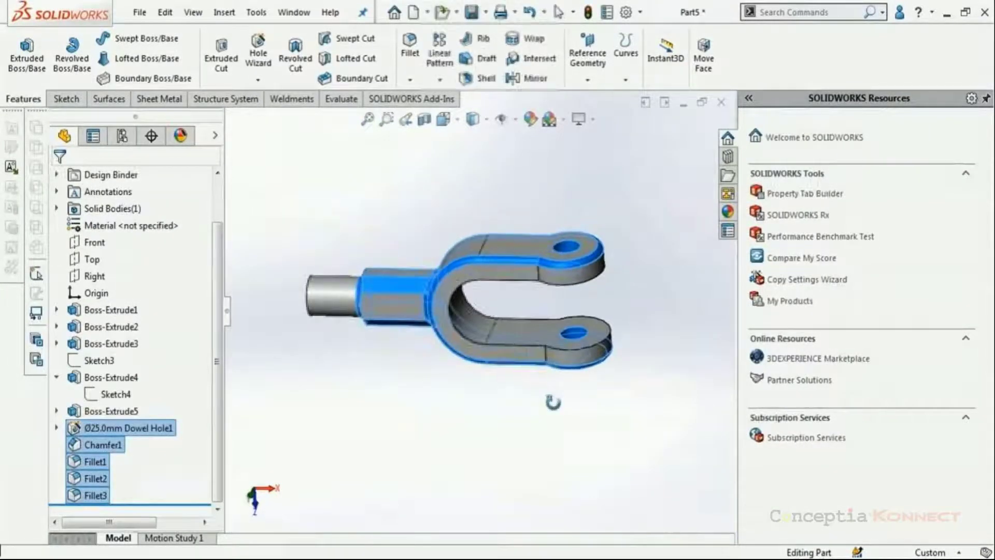
Step: Remove the Ø25.0mm dowel hole from the selection and suppress the selected chamfer and three fillets
ctrl+click(139, 431)
middle_drag(491, 418, 385, 392)
right_click(385, 391)
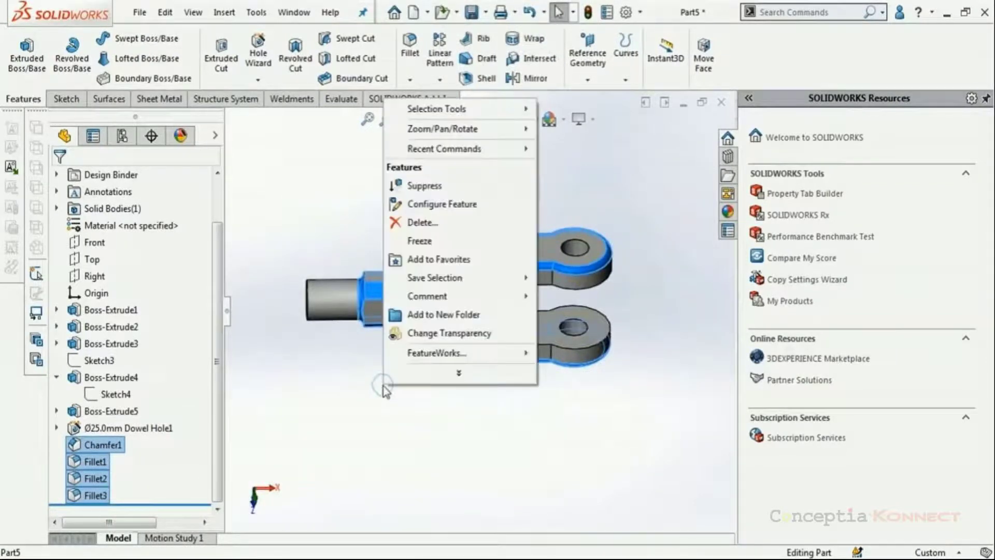
click(442, 190)
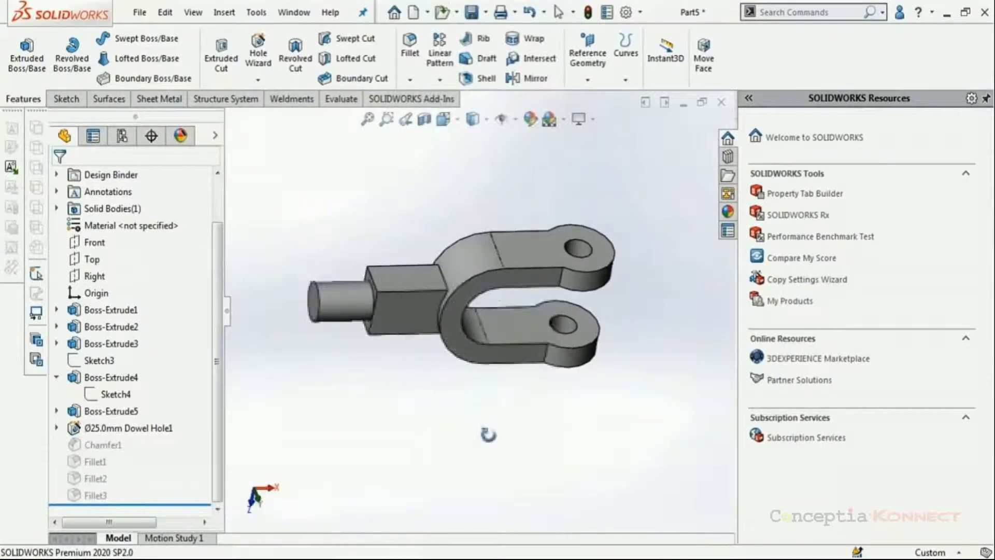
middle_drag(488, 434, 457, 424)
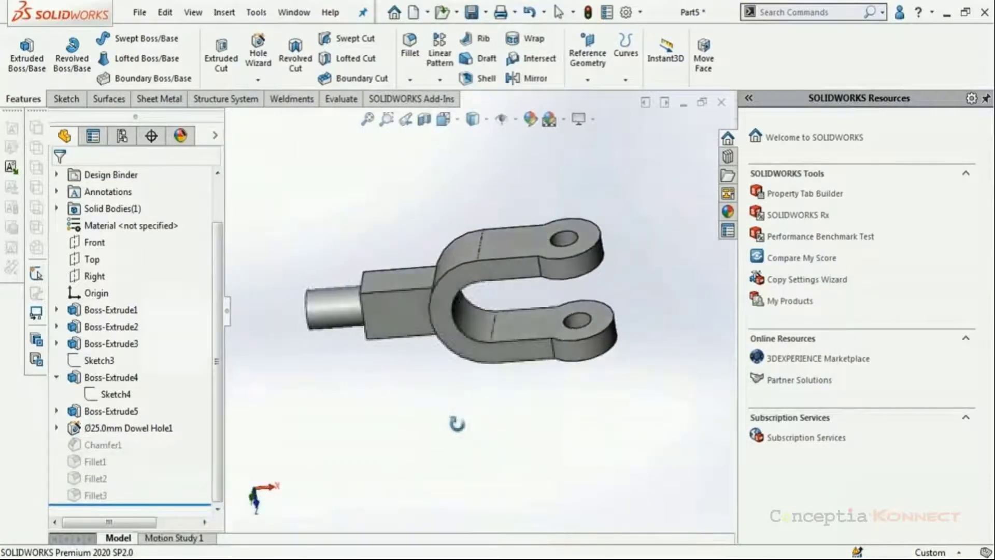